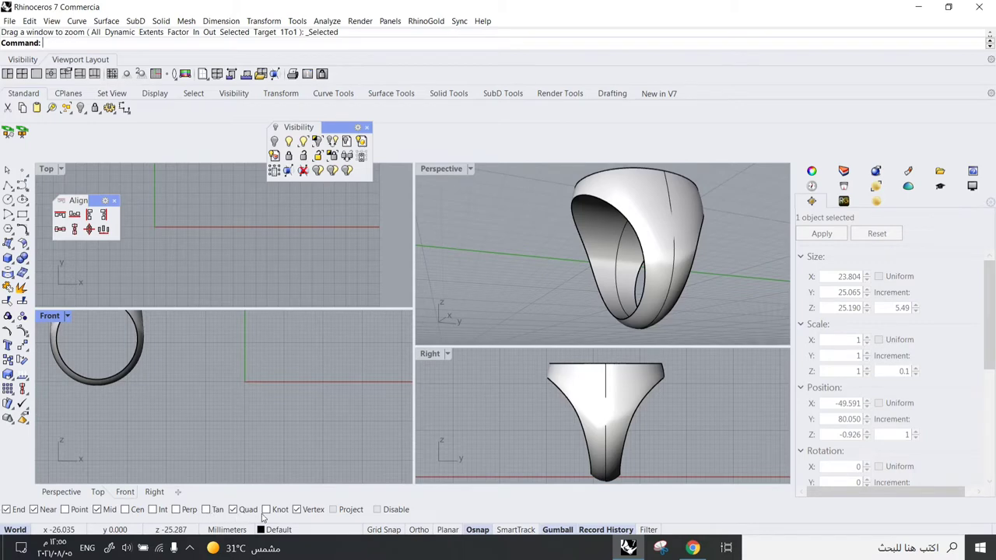
# Draw a circle 20 mm in diameter centred on the origin in the Front view.
pyautogui.moveTo(251, 409); pyautogui.dragTo(272, 413, button='right')
pyautogui.click(8, 200)
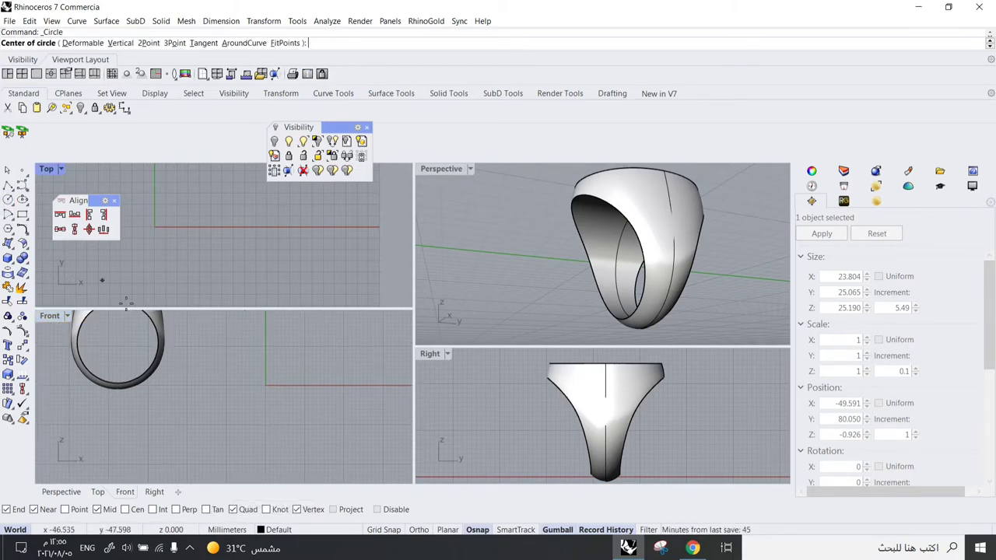
pyautogui.write('0')
pyautogui.press('Return')
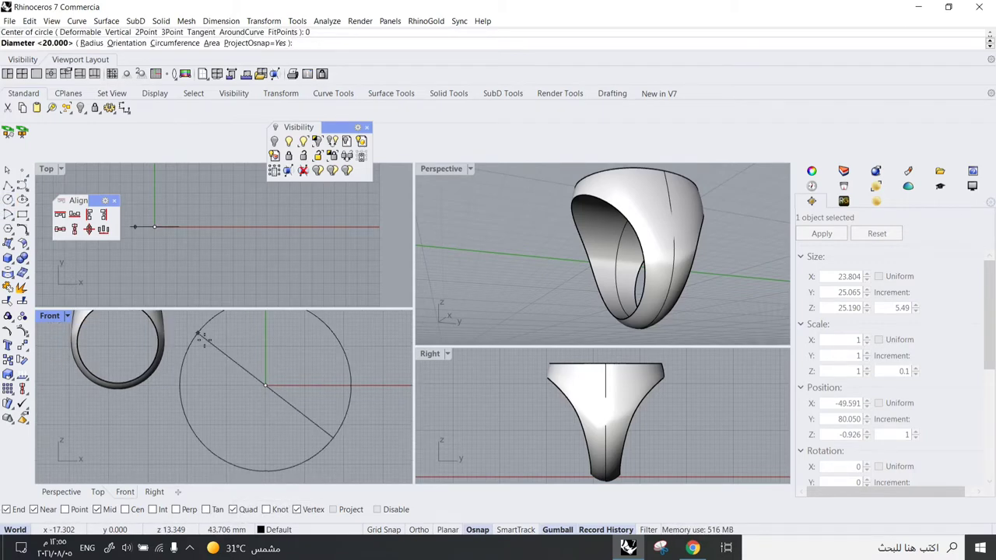
pyautogui.write('20')
pyautogui.press('Return')
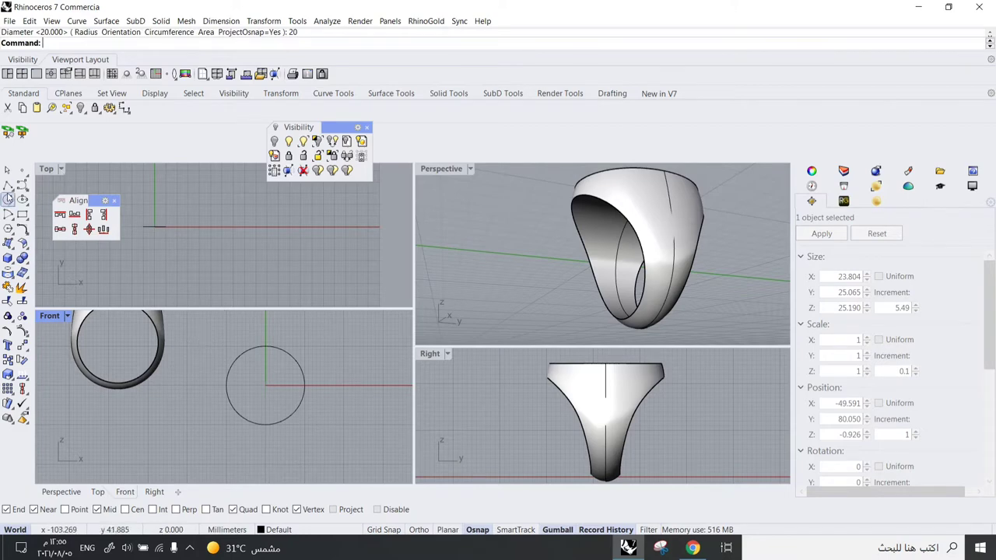
# Draw a horizontal line about 1.5 mm long outward from the circle's quadrant on the positive X side.
pyautogui.click(8, 186)
pyautogui.scroll(4, 327, 380)
pyautogui.scroll(6, 305, 402)
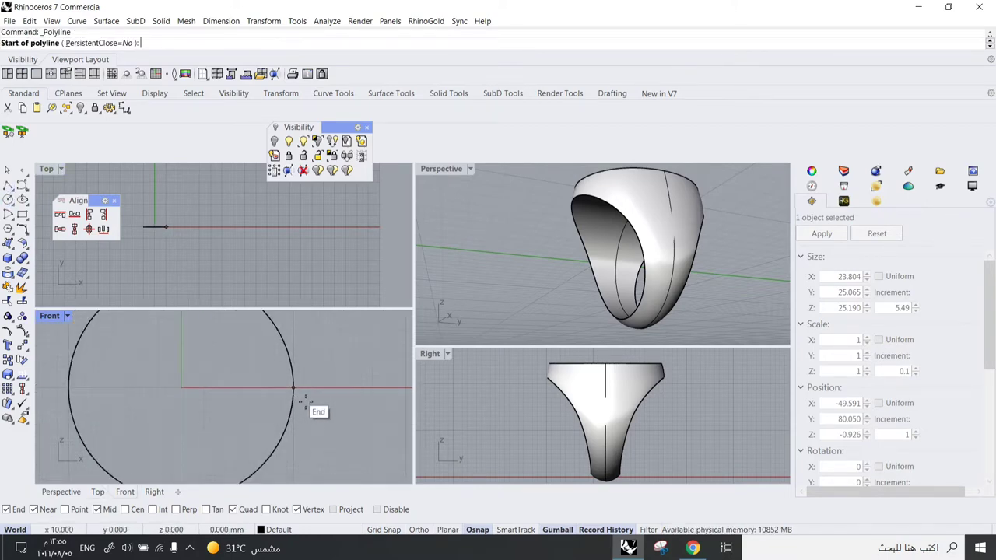
pyautogui.scroll(2, 304, 399)
pyautogui.click(301, 396)
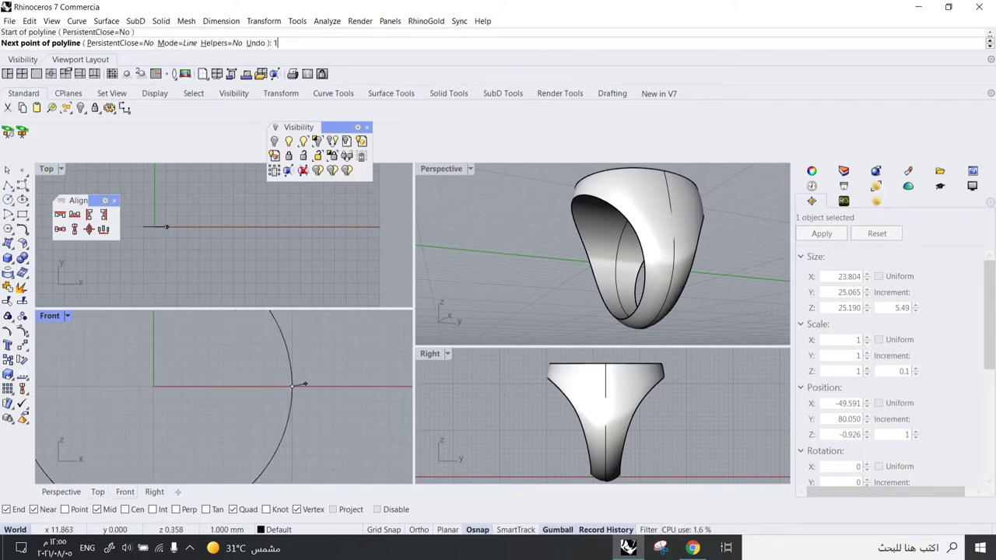
pyautogui.keyDown('shift'); pyautogui.click(325, 387); pyautogui.keyUp('shift')
pyautogui.scroll(-6, 333, 367)
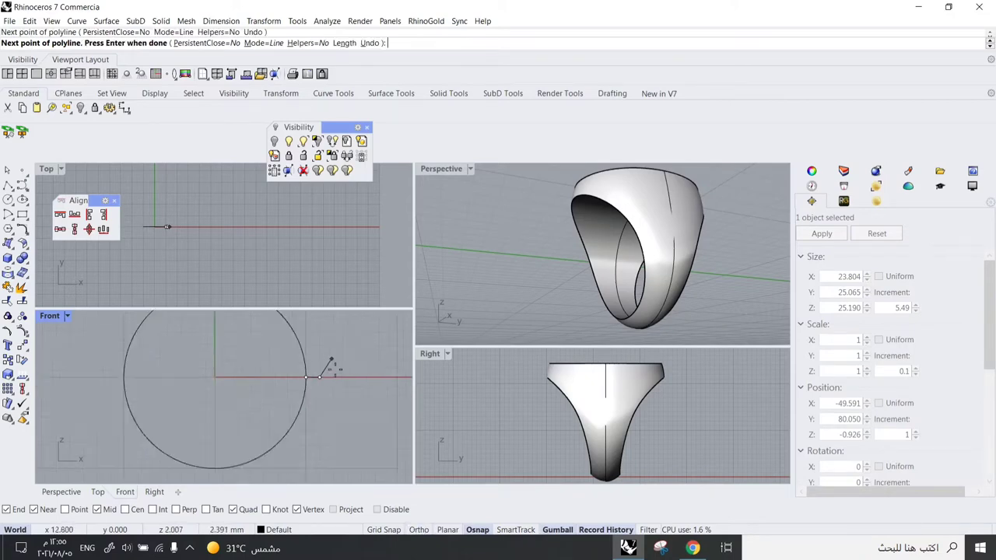
pyautogui.rightClick(327, 372)
# Draw a 1.5 mm vertical line straight down from the circle's lowest quadrant.
pyautogui.scroll(6, 315, 392)
pyautogui.moveTo(291, 422); pyautogui.dragTo(353, 378, button='right')
pyautogui.rightClick(244, 434)
pyautogui.click(240, 444)
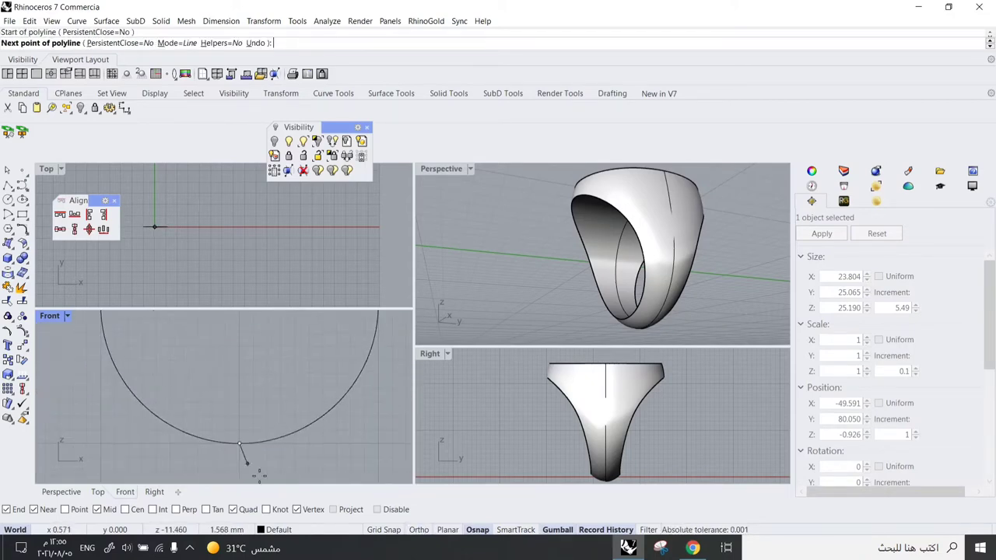
pyautogui.moveTo(259, 473); pyautogui.dragTo(259, 446, button='right')
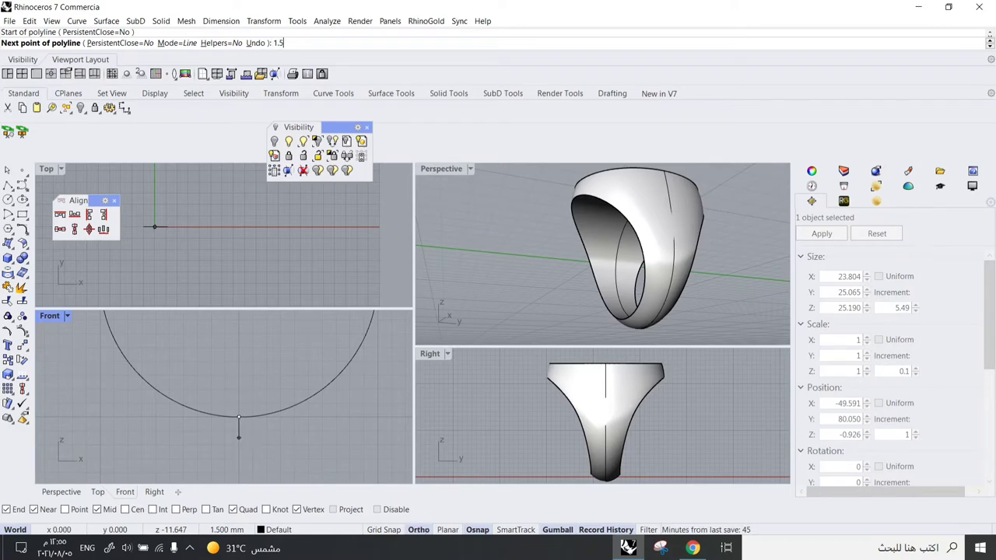
pyautogui.write('1.5')
pyautogui.press('Return')
pyautogui.press('Return')
pyautogui.scroll(-3, 282, 422)
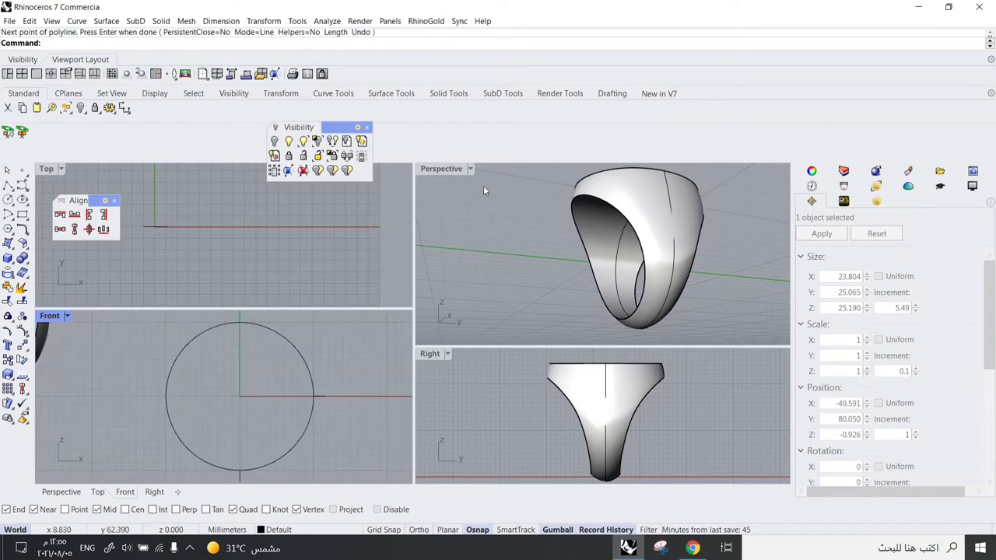
# Draw a horizontal circle 20 mm in diameter in the Perspective view, centred on the highest point of the upright circle.
pyautogui.doubleClick(441, 171)
pyautogui.scroll(-6, 442, 233)
pyautogui.moveTo(422, 285); pyautogui.dragTo(311, 373, button='right')
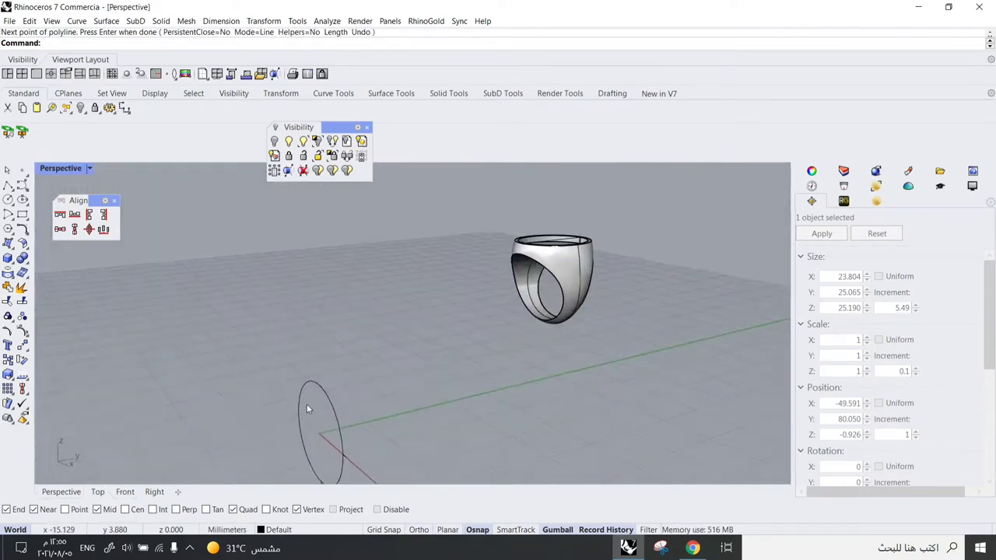
pyautogui.keyDown('shift'); pyautogui.moveTo(306, 407); pyautogui.dragTo(479, 346, button='right'); pyautogui.keyUp('shift')
pyautogui.scroll(5, 420, 314)
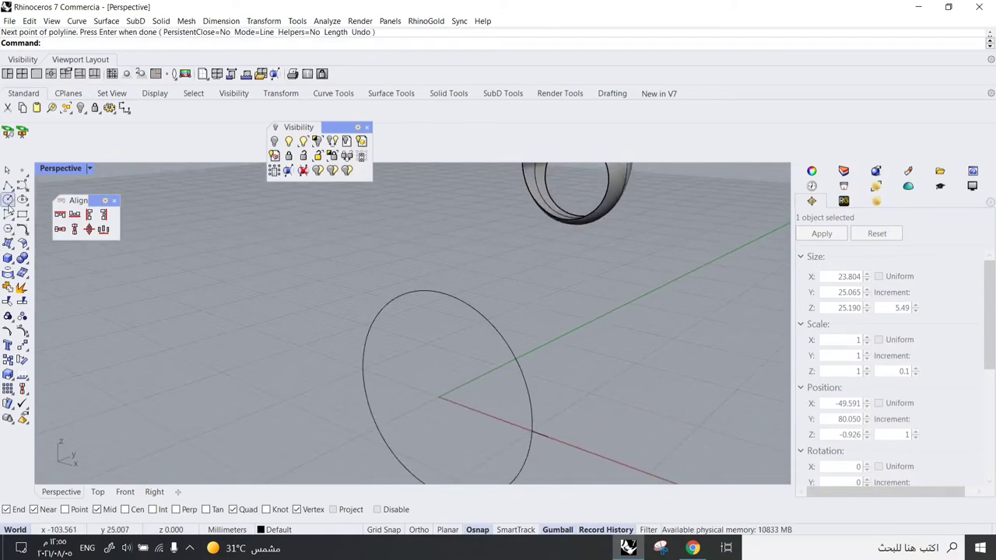
pyautogui.click(9, 201)
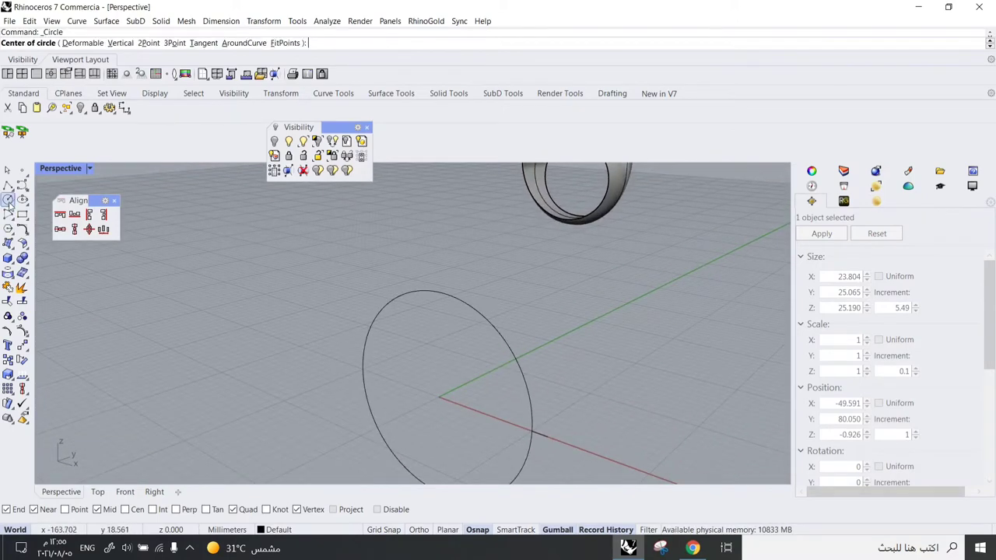
pyautogui.click(453, 297)
pyautogui.moveTo(503, 279); pyautogui.dragTo(462, 285, button='right')
pyautogui.scroll(-3, 462, 284)
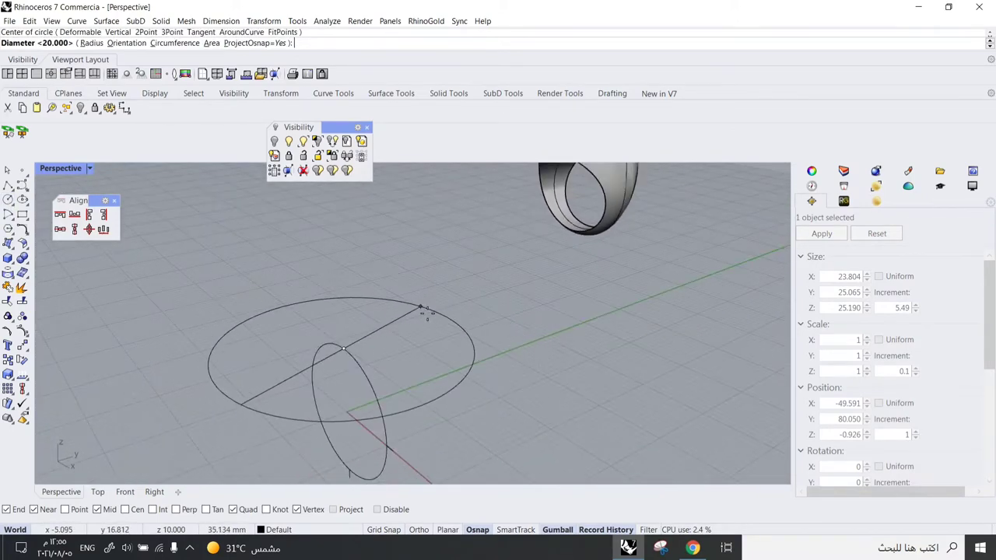
pyautogui.write('20')
pyautogui.press('Return')
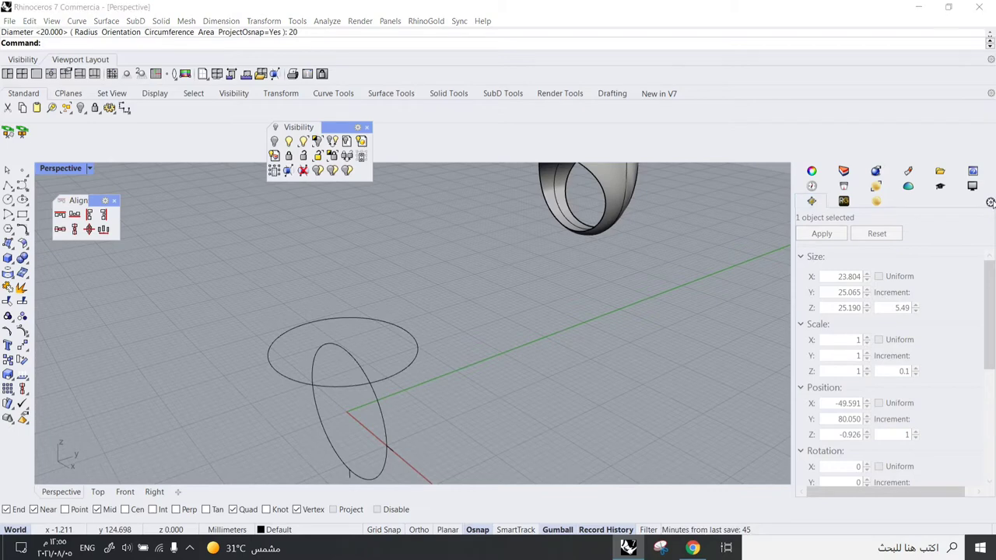
# Resize the horizontal circle into an oval measuring 18 mm in X and 22 mm in Y.
pyautogui.click(990, 203)
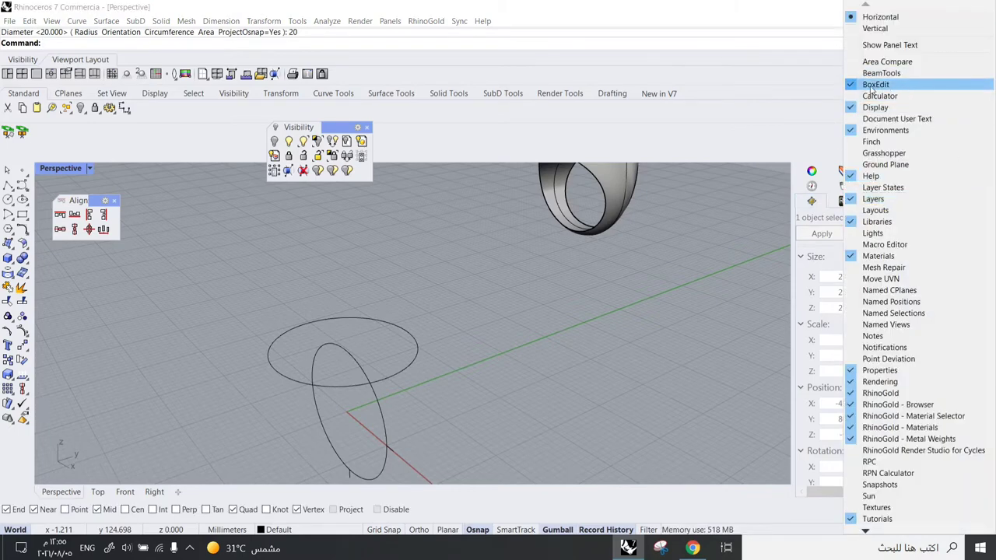
pyautogui.click(817, 206)
pyautogui.click(364, 318)
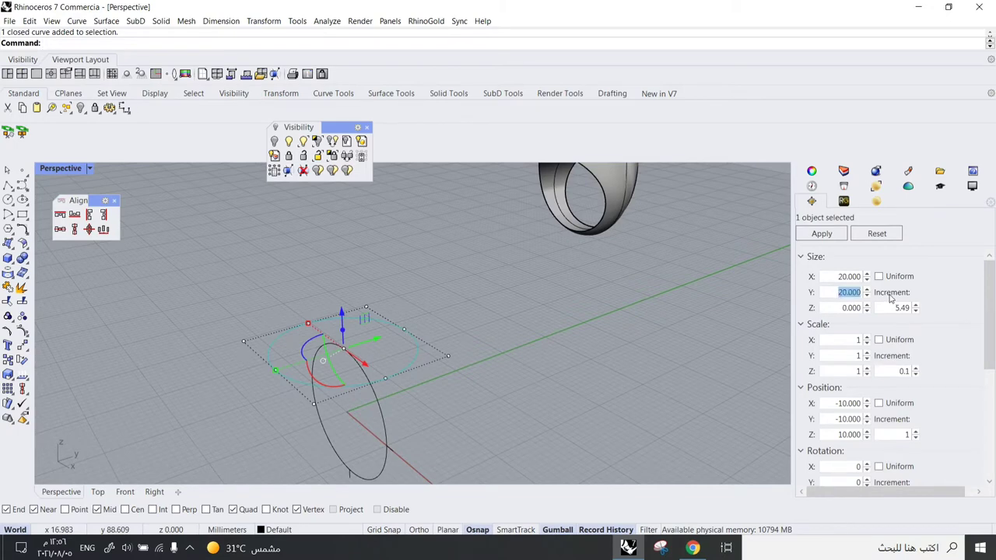
pyautogui.write('22')
pyautogui.press('Return')
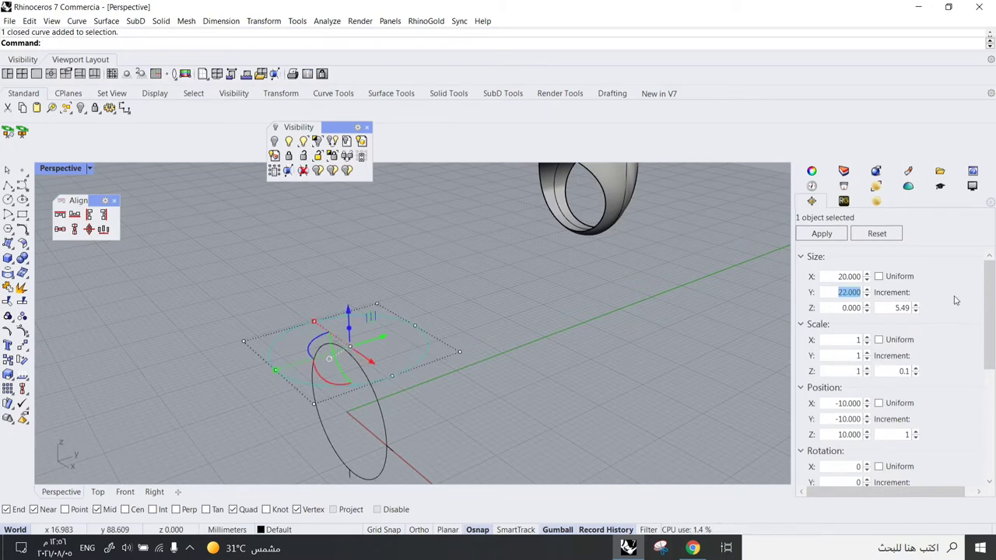
pyautogui.write('18')
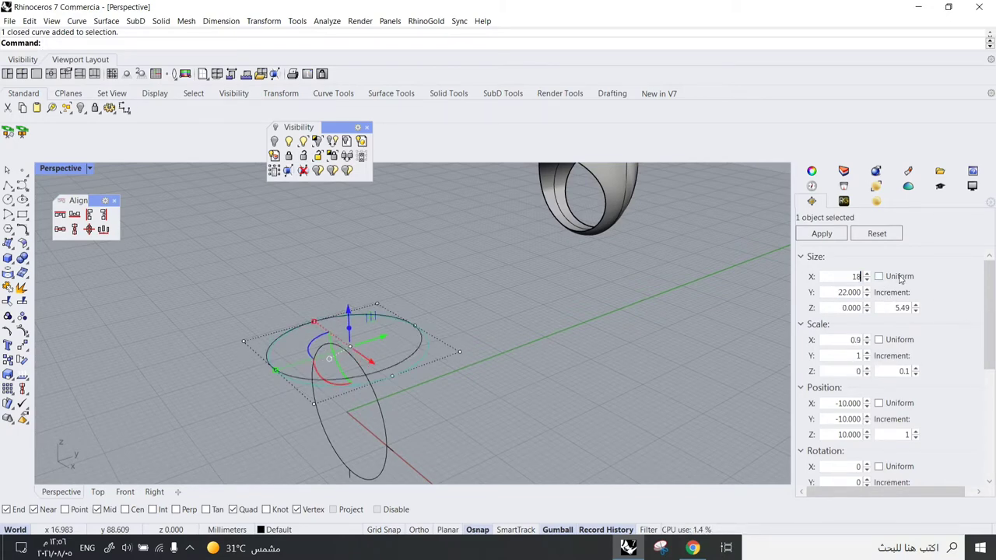
pyautogui.press('Return')
# Align the oval concentrically to the origin point 0.
pyautogui.scroll(-5, 589, 275)
pyautogui.moveTo(545, 274); pyautogui.dragTo(409, 326, button='right')
pyautogui.scroll(5, 400, 284)
pyautogui.click(27, 393)
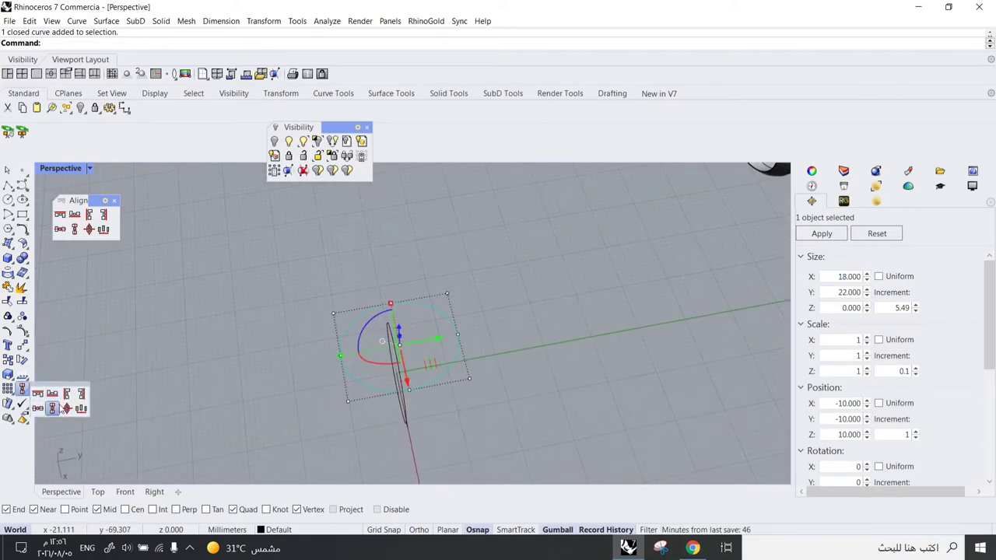
pyautogui.click(67, 409)
pyautogui.write('0')
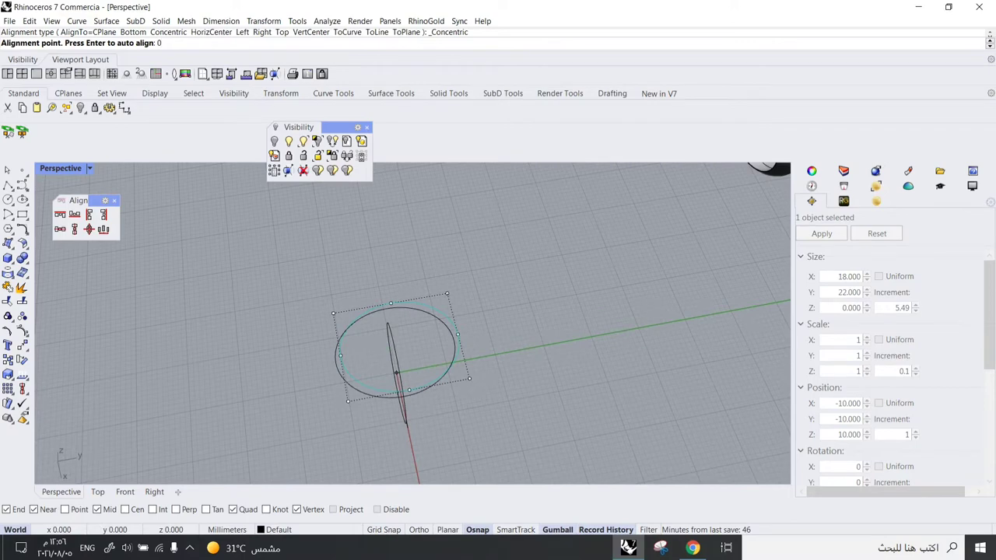
pyautogui.press('Return')
# Move the oval 3 mm straight up above the upright circle.
pyautogui.click(331, 376)
pyautogui.scroll(-3, 370, 349)
pyautogui.moveTo(372, 347); pyautogui.dragTo(402, 293, button='right')
pyautogui.scroll(6, 377, 307)
pyautogui.scroll(5, 372, 294)
pyautogui.click(403, 290)
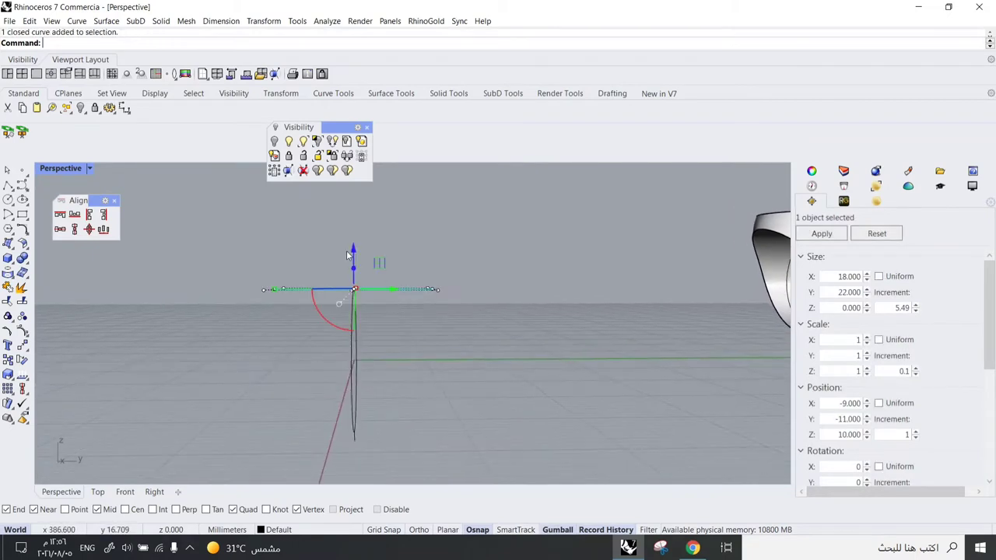
pyautogui.click(354, 249)
pyautogui.press('Return')
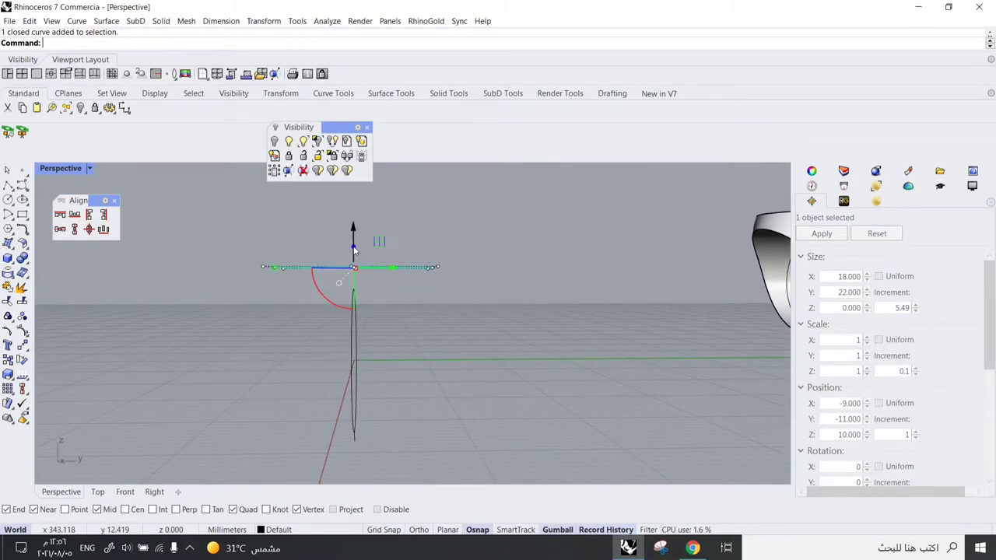
pyautogui.click(426, 240)
pyautogui.scroll(-3, 427, 240)
pyautogui.moveTo(427, 239); pyautogui.dragTo(426, 238, button='right')
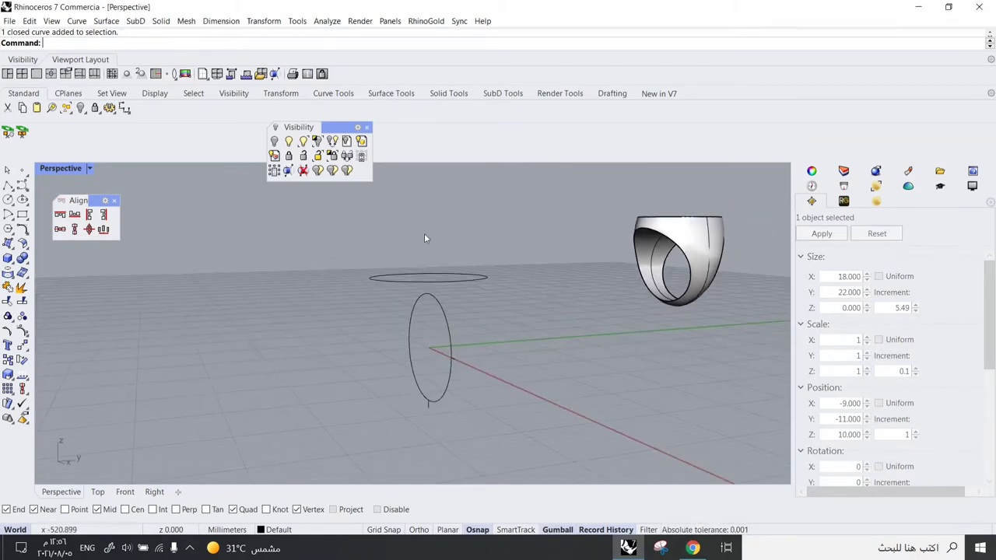
# Draw an arc in the Front view from the lower line's outer end to the side line's outer end, with a horizontal start direction.
pyautogui.doubleClick(61, 169)
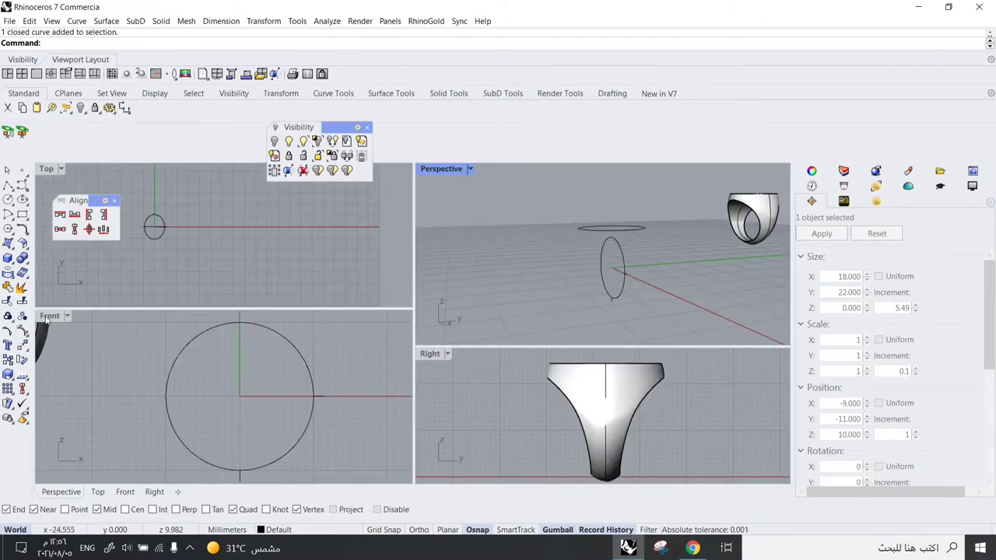
pyautogui.doubleClick(45, 318)
pyautogui.scroll(-2, 510, 300)
pyautogui.moveTo(510, 300); pyautogui.dragTo(383, 317, button='right')
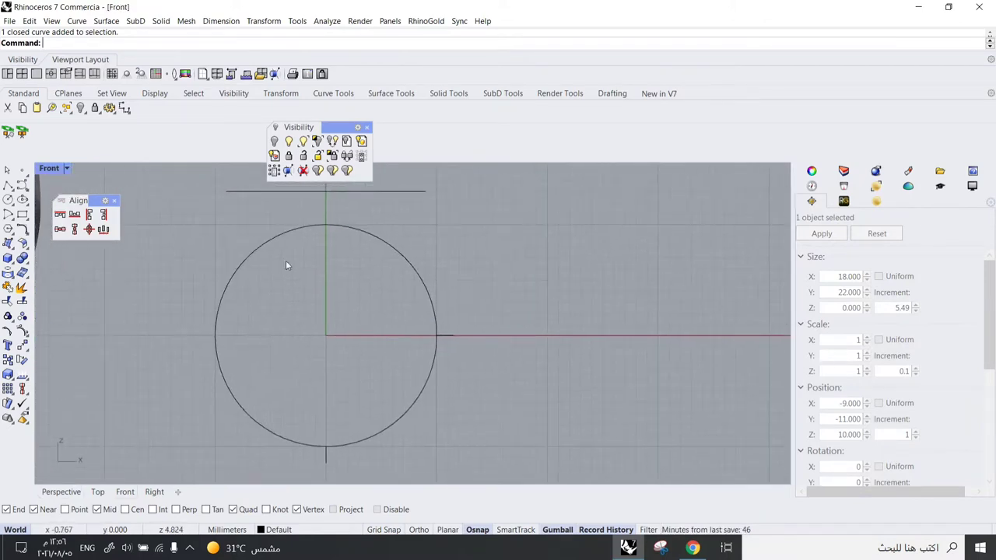
pyautogui.click(13, 220)
pyautogui.click(53, 220)
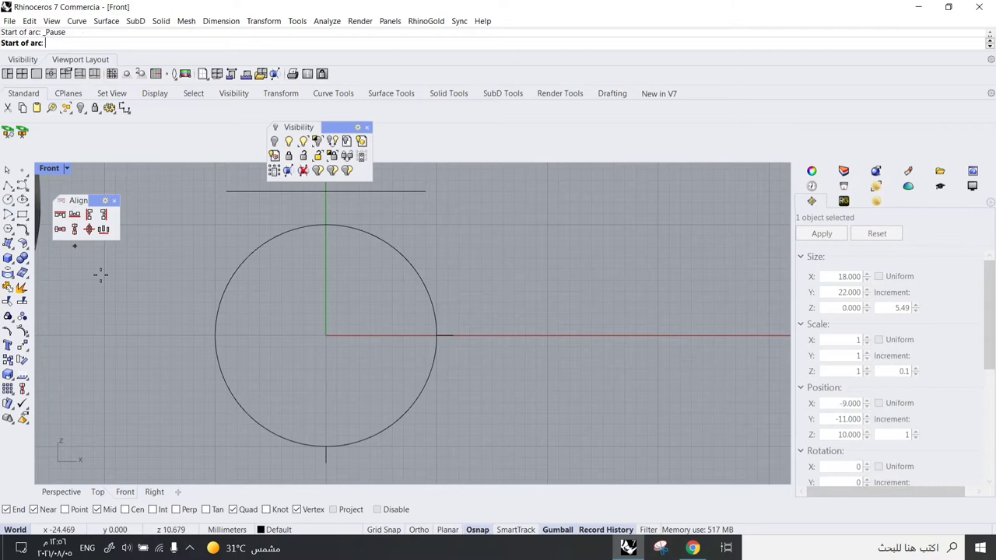
pyautogui.click(332, 471)
pyautogui.click(454, 337)
pyautogui.moveTo(484, 454); pyautogui.dragTo(462, 411, button='right')
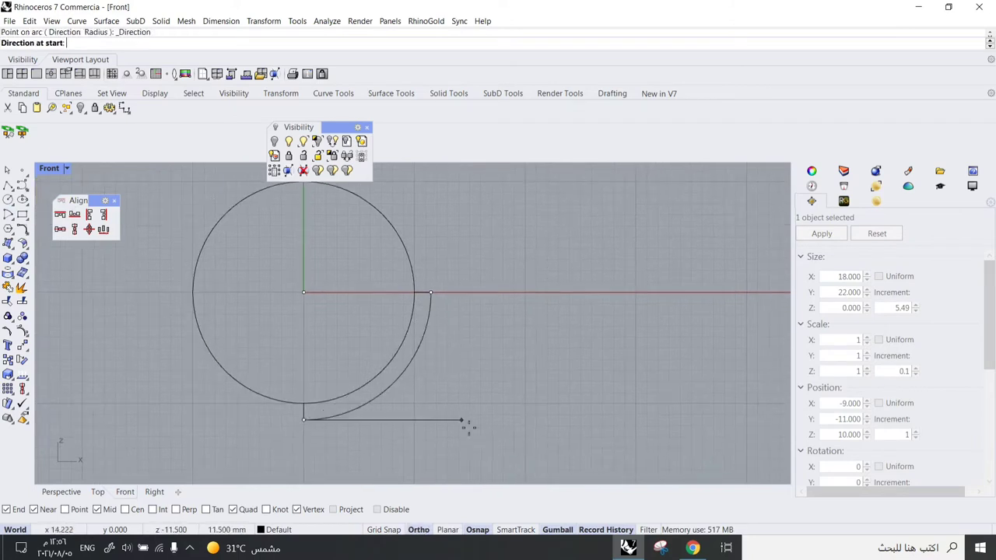
pyautogui.click(464, 422)
pyautogui.moveTo(327, 276); pyautogui.dragTo(304, 285, button='right')
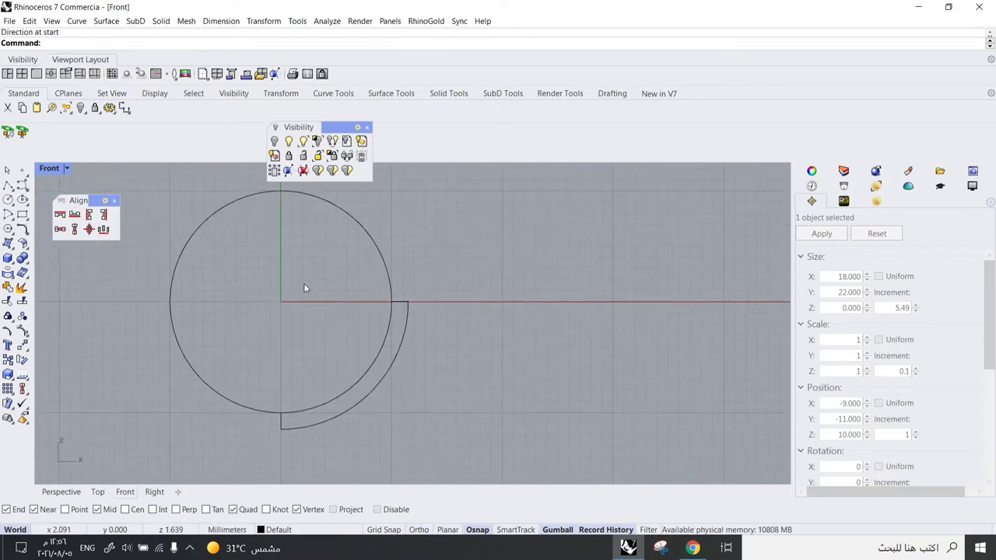
pyautogui.click(27, 231)
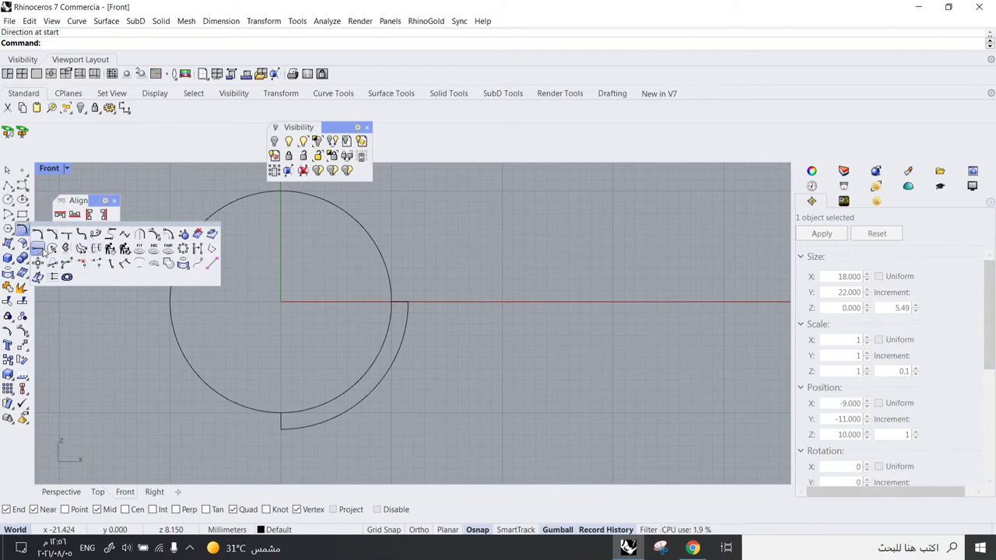
pyautogui.click(42, 251)
pyautogui.click(44, 284)
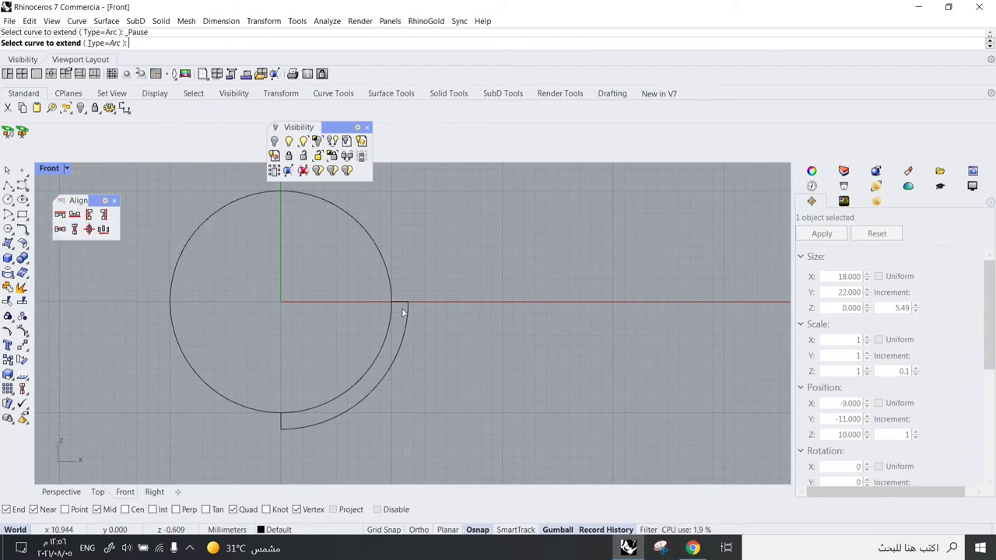
pyautogui.click(407, 318)
pyautogui.moveTo(413, 248); pyautogui.dragTo(403, 300, button='right')
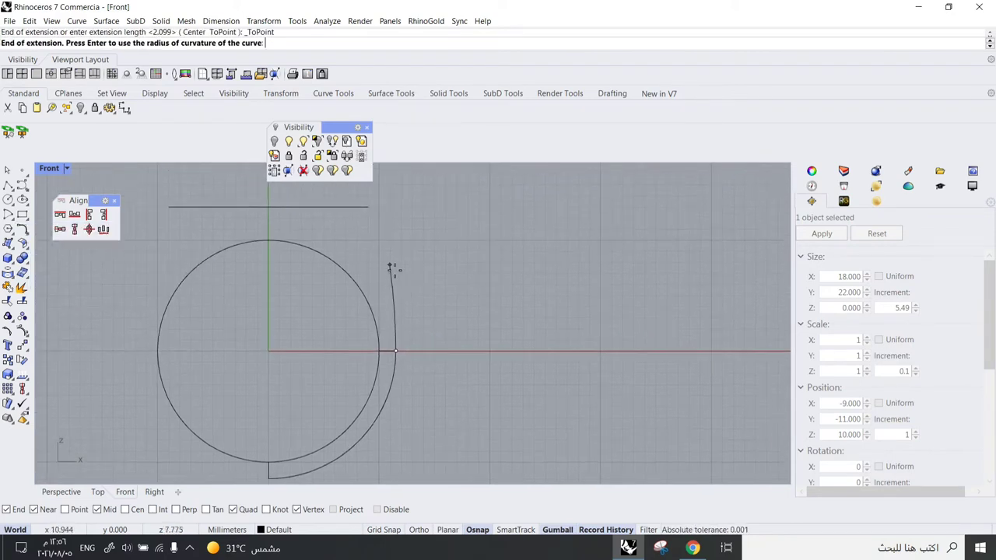
pyautogui.press('Escape')
# Offset the 18 by 22 mm oval outward by 1 mm, keeping it at the same height.
pyautogui.doubleClick(53, 170)
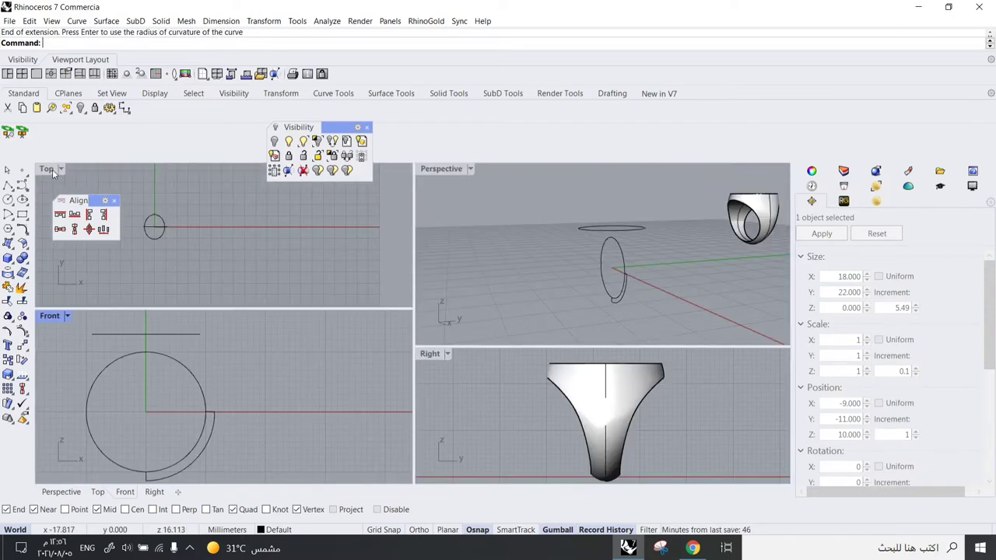
pyautogui.doubleClick(457, 169)
pyautogui.moveTo(583, 212); pyautogui.dragTo(549, 268, button='right')
pyautogui.scroll(5, 498, 310)
pyautogui.click(488, 314)
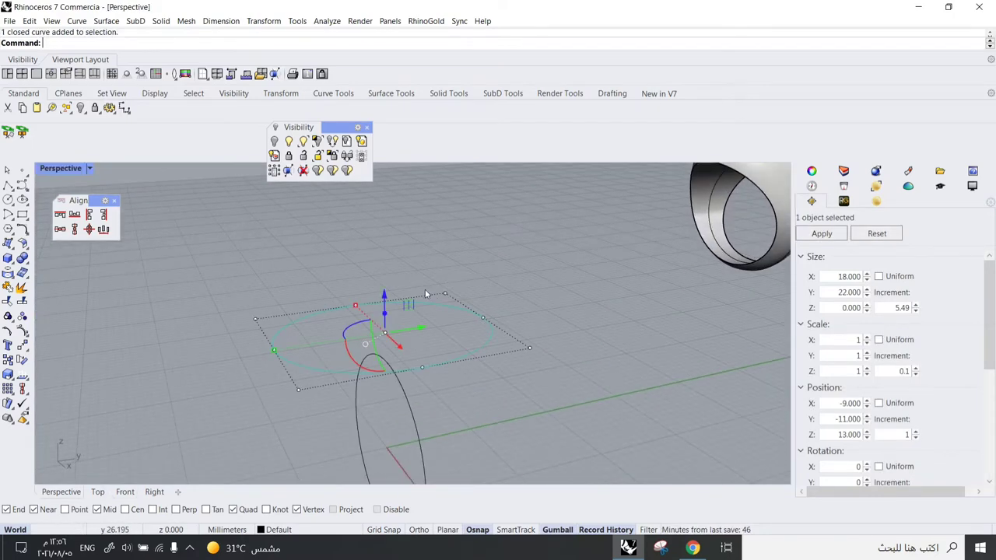
pyautogui.moveTo(425, 289); pyautogui.dragTo(417, 276, button='right')
pyautogui.click(24, 231)
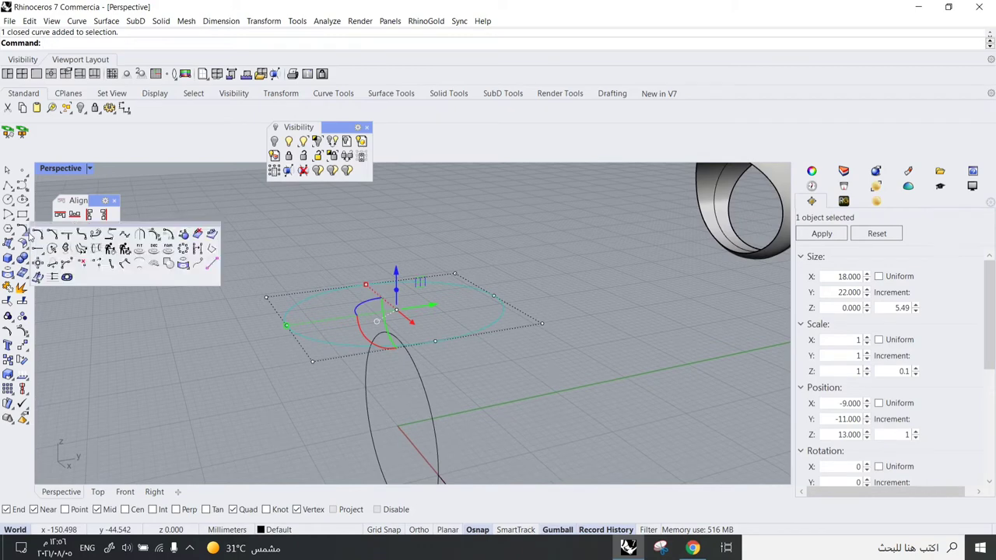
pyautogui.click(183, 234)
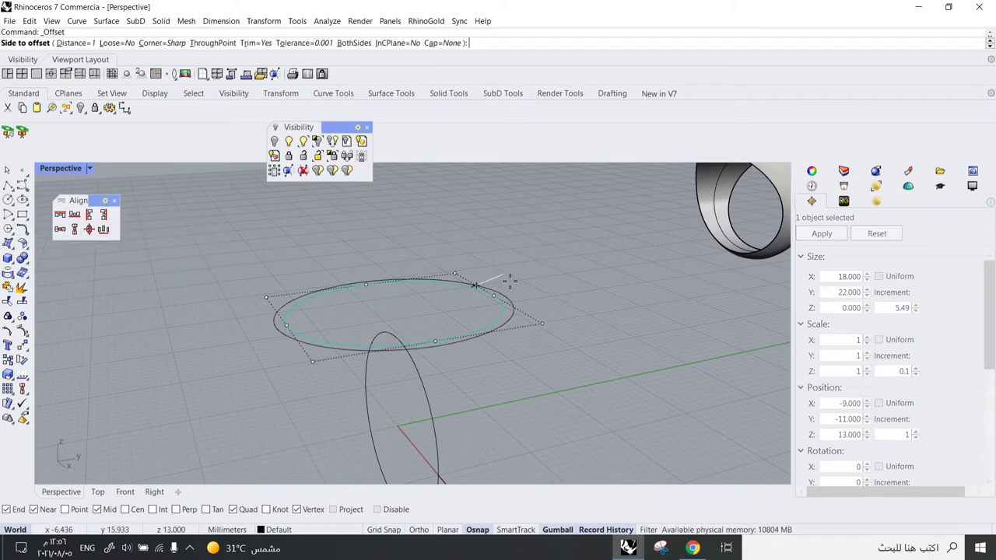
pyautogui.press('Return')
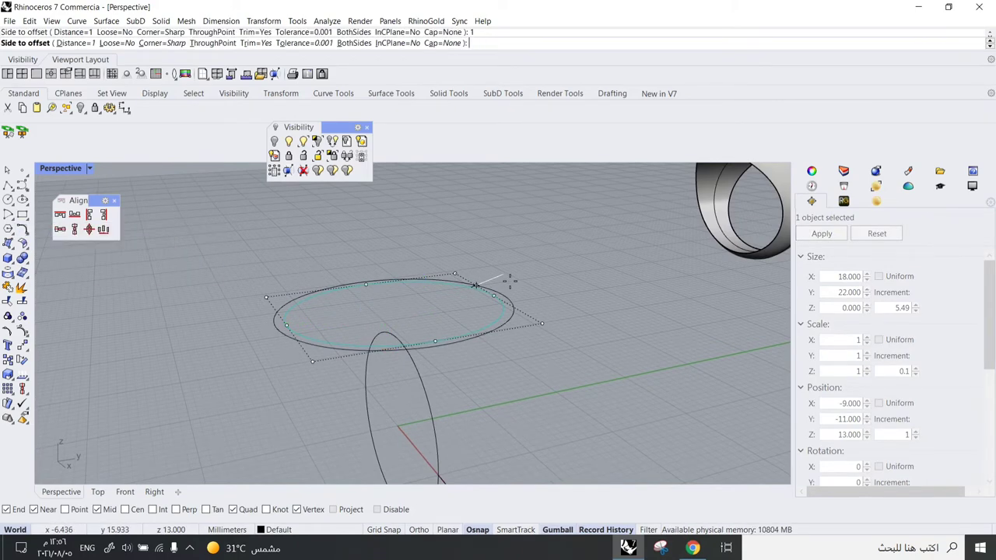
pyautogui.click(530, 290)
pyautogui.scroll(-10, 514, 311)
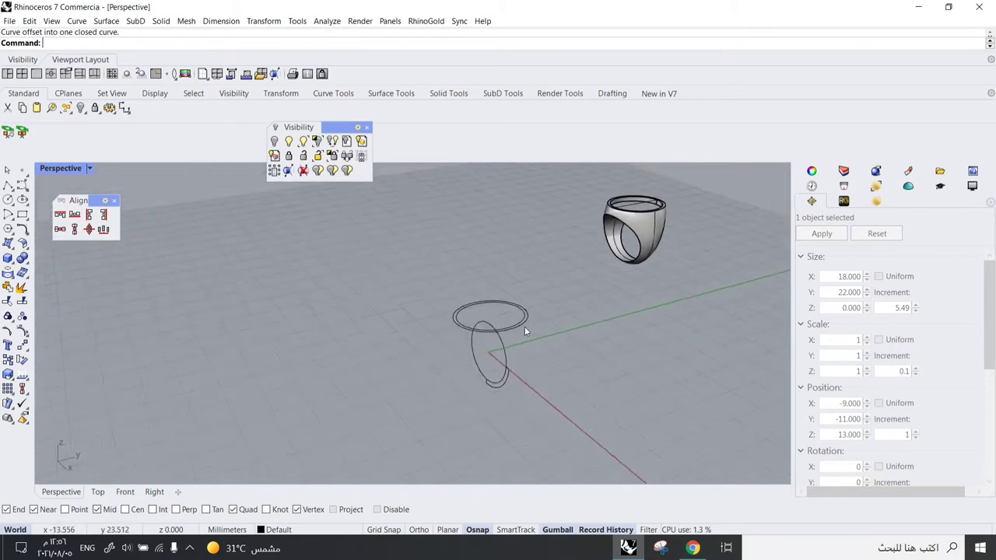
pyautogui.scroll(10, 524, 326)
pyautogui.moveTo(525, 327)
pyautogui.mouseDown(button='right')
pyautogui.moveTo(516, 355)
pyautogui.moveTo(518, 343)
pyautogui.mouseUp(button='right')
# In the Front view, extend the side curve upward with an arc that ends at the offset oval's outermost quadrant point.
pyautogui.doubleClick(79, 169)
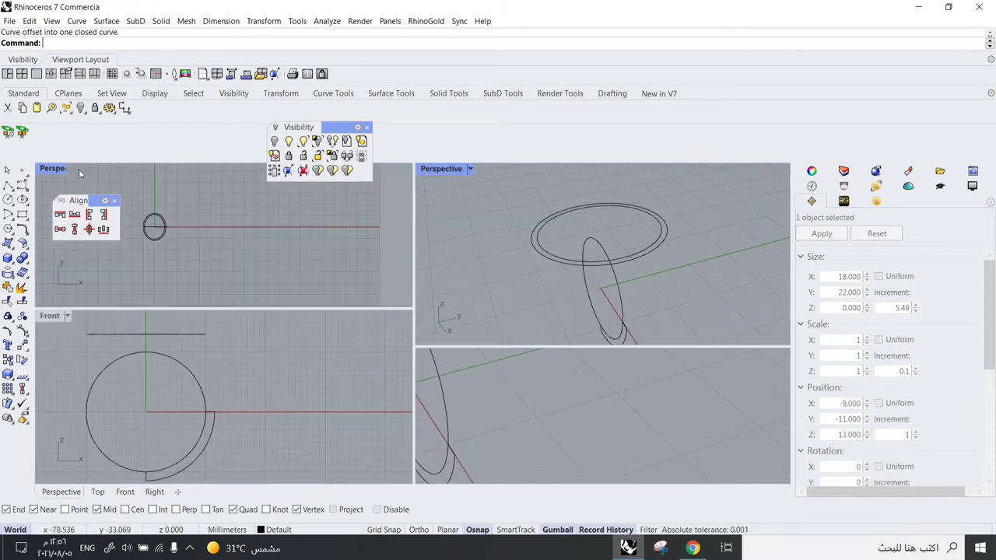
pyautogui.doubleClick(52, 315)
pyautogui.moveTo(405, 320); pyautogui.dragTo(367, 309, button='right')
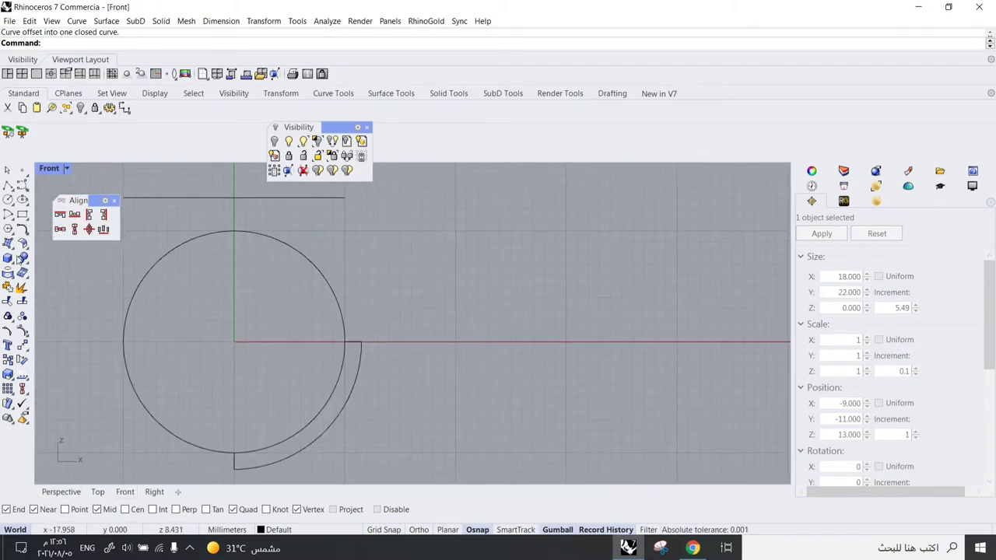
pyautogui.click(25, 234)
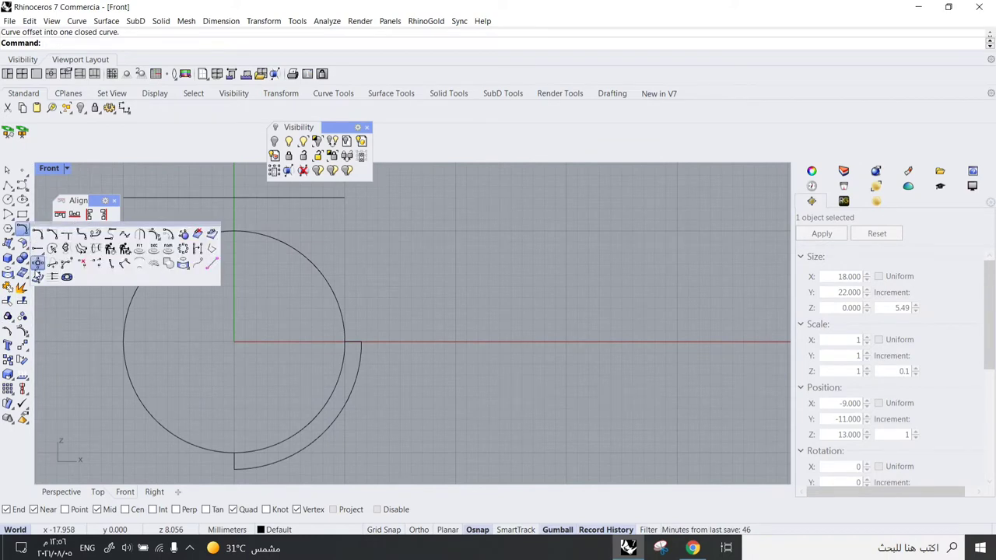
pyautogui.click(40, 254)
pyautogui.click(38, 282)
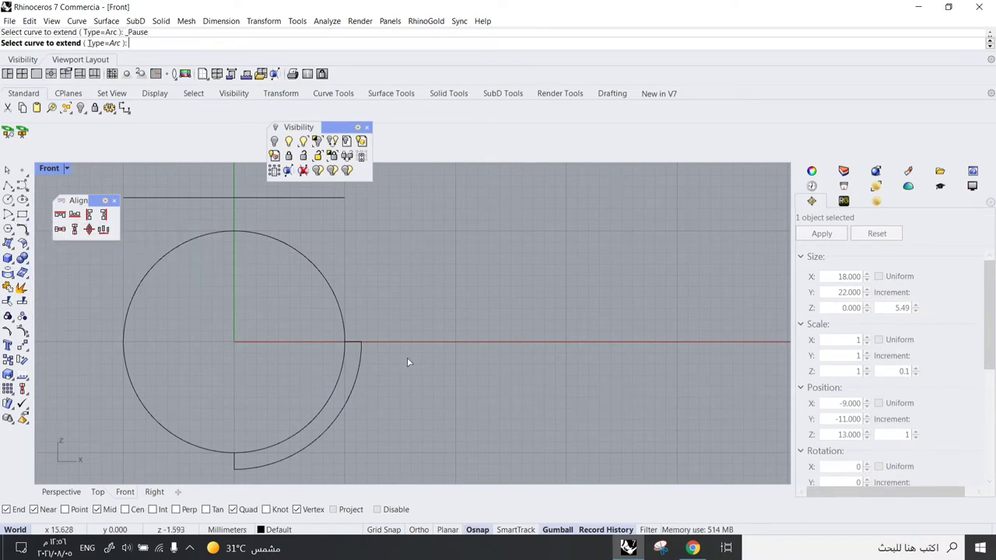
pyautogui.click(363, 354)
pyautogui.moveTo(387, 223); pyautogui.dragTo(376, 274, button='right')
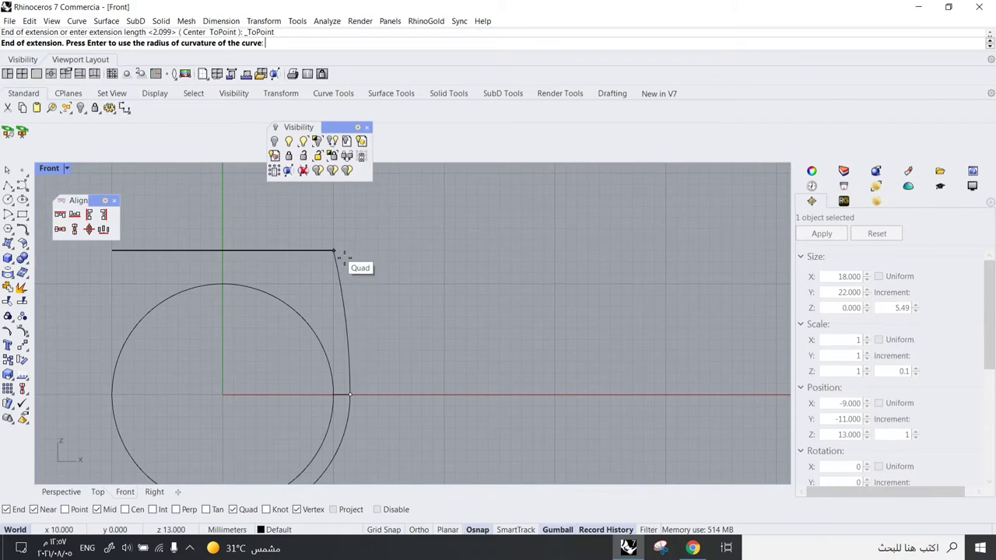
pyautogui.click(336, 249)
pyautogui.scroll(-4, 377, 242)
pyautogui.scroll(2, 226, 175)
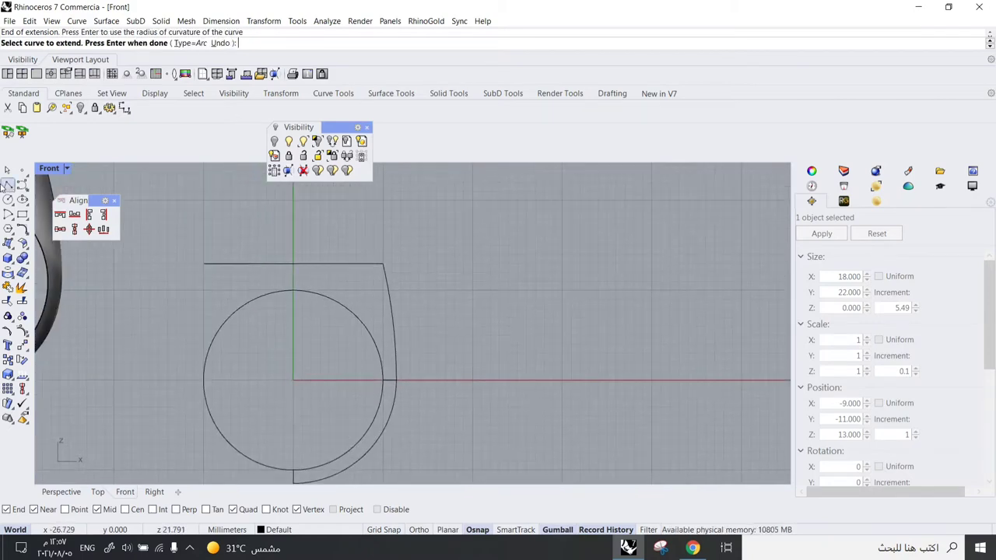
pyautogui.doubleClick(40, 170)
pyautogui.doubleClick(438, 169)
pyautogui.scroll(-5, 412, 187)
pyautogui.moveTo(400, 222); pyautogui.dragTo(472, 217, button='right')
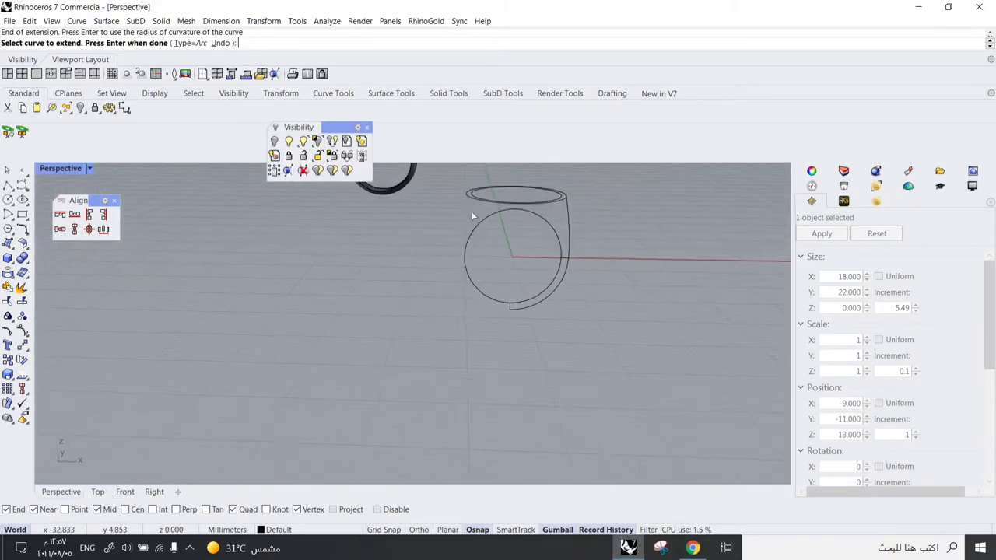
pyautogui.scroll(5, 545, 235)
pyautogui.moveTo(543, 248); pyautogui.dragTo(460, 259, button='right')
pyautogui.scroll(-4, 511, 237)
pyautogui.press('Escape')
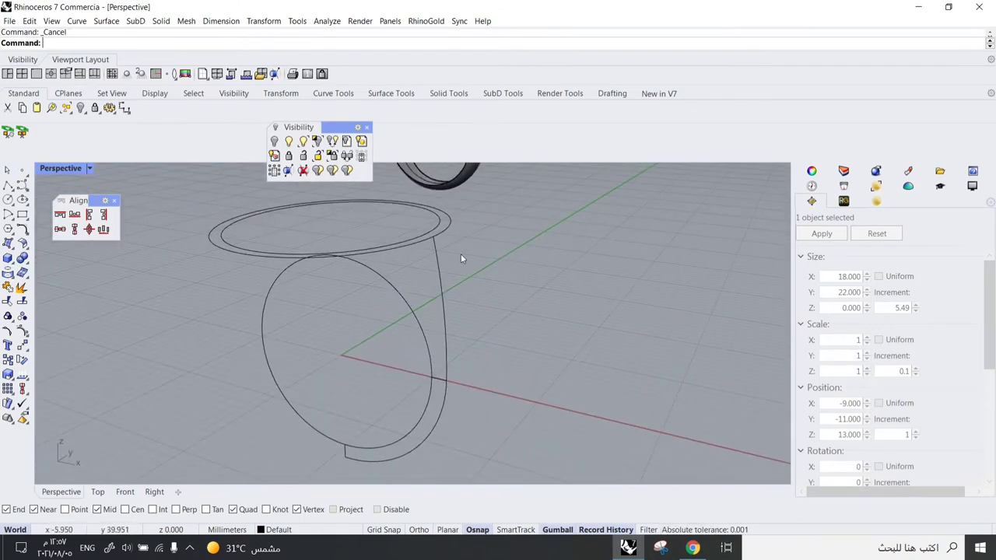
# Rebuild the extended side curve with 10 points and degree 2, deleting the input curve.
pyautogui.click(446, 331)
pyautogui.moveTo(451, 336); pyautogui.dragTo(447, 324, button='right')
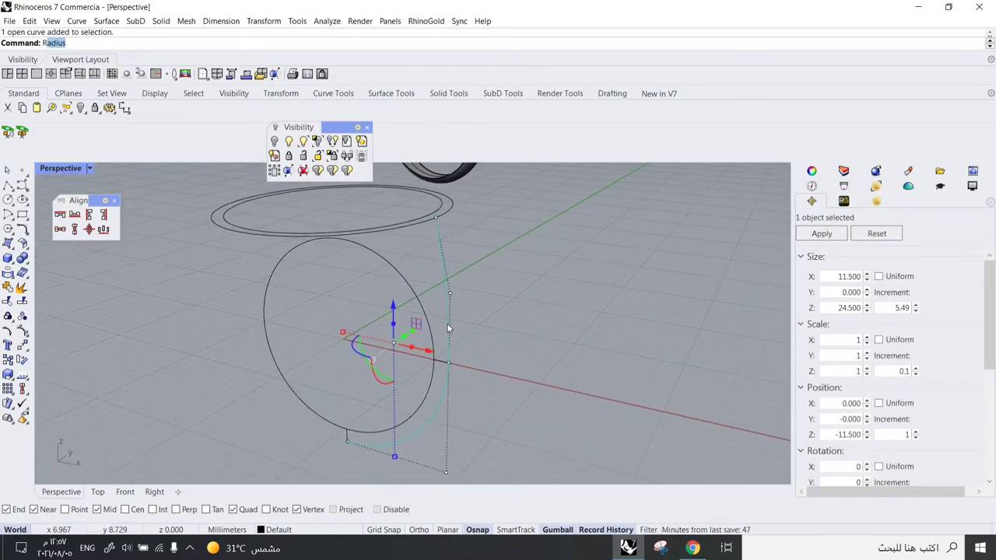
pyautogui.write('Rebuild')
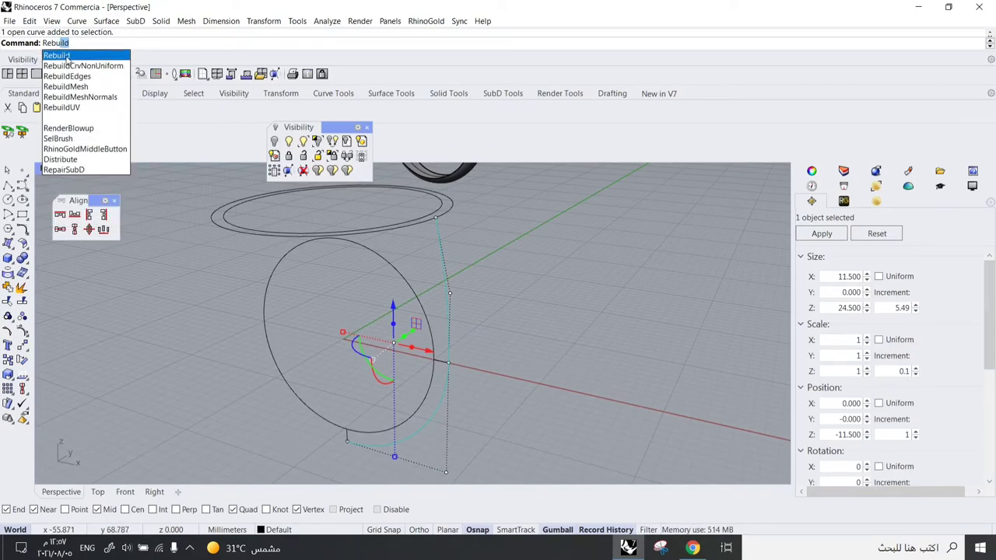
pyautogui.click(67, 58)
pyautogui.scroll(-3, 427, 193)
pyautogui.scroll(3, 443, 207)
pyautogui.moveTo(443, 208)
pyautogui.mouseDown(button='right')
pyautogui.moveTo(449, 221)
pyautogui.moveTo(437, 221)
pyautogui.mouseUp(button='right')
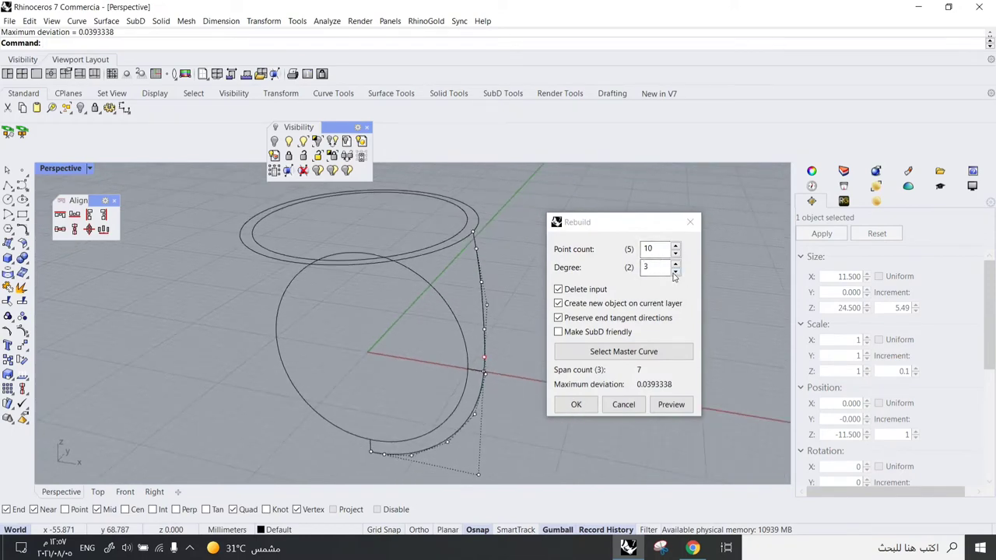
pyautogui.click(675, 272)
pyautogui.moveTo(533, 268); pyautogui.dragTo(492, 255, button='right')
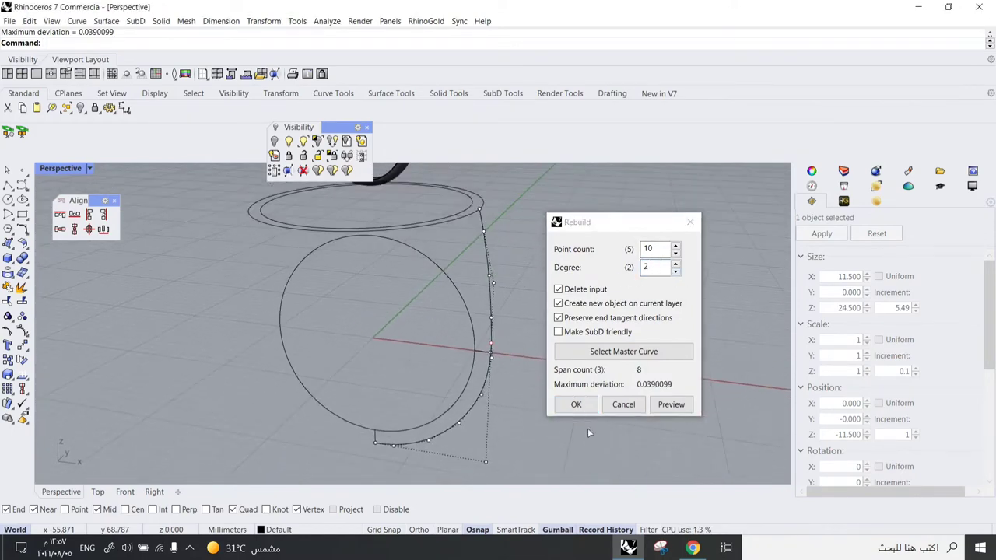
pyautogui.click(580, 408)
pyautogui.scroll(-4, 499, 293)
# Mirror a copy of the rebuilt side curve to the opposite side of the ring, across the vertical plane through its centre.
pyautogui.click(529, 269)
pyautogui.moveTo(499, 293); pyautogui.dragTo(447, 235, button='right')
pyautogui.scroll(3, 521, 267)
pyautogui.click(525, 260)
pyautogui.click(263, 21)
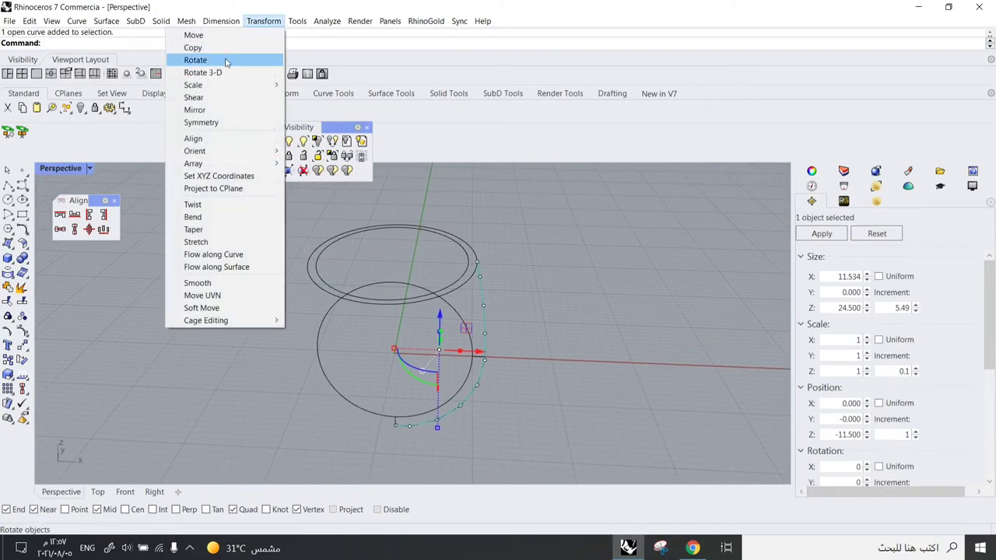
pyautogui.click(209, 111)
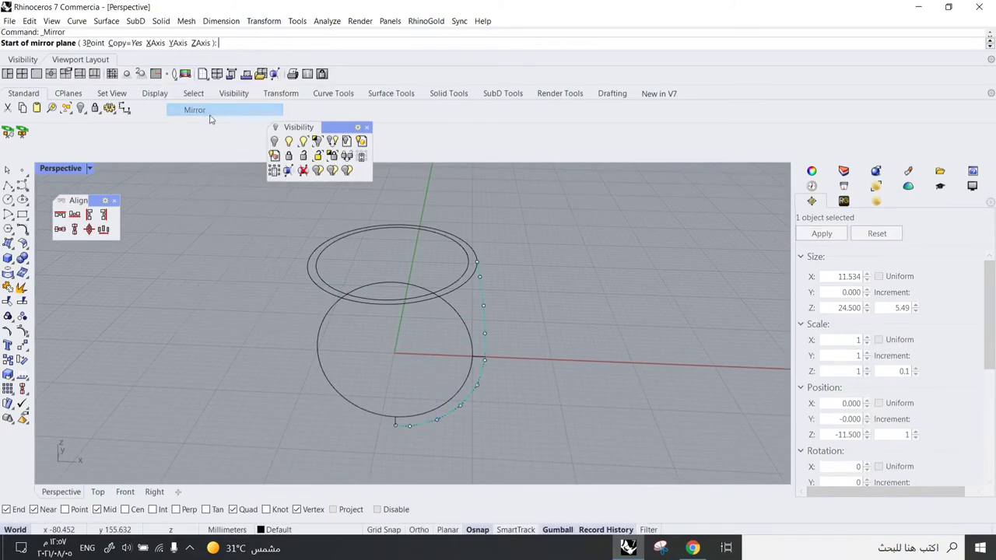
pyautogui.click(394, 310)
pyautogui.scroll(-3, 393, 310)
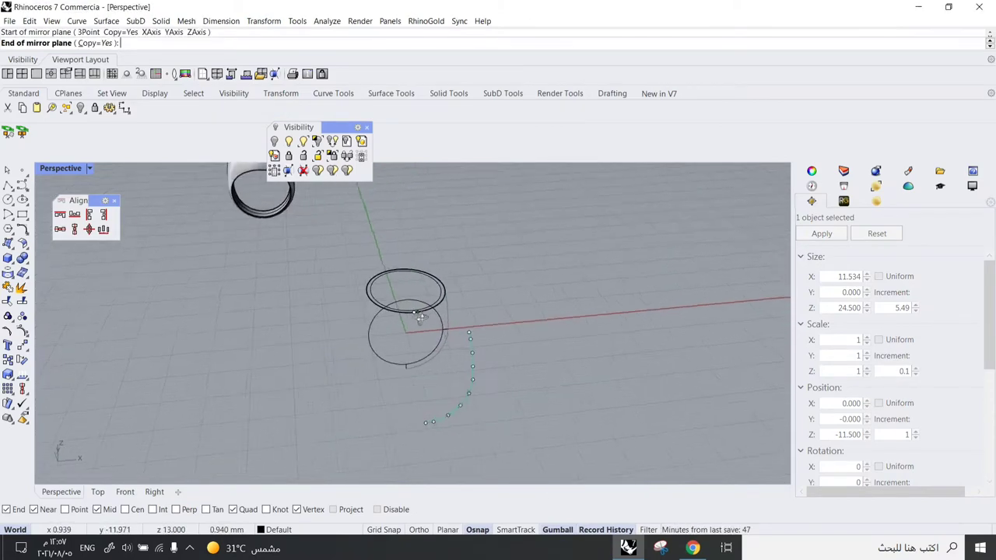
pyautogui.keyDown('shift'); pyautogui.click(381, 238); pyautogui.keyUp('shift')
pyautogui.click(386, 239)
pyautogui.moveTo(389, 239); pyautogui.dragTo(414, 218, button='right')
pyautogui.scroll(3, 416, 222)
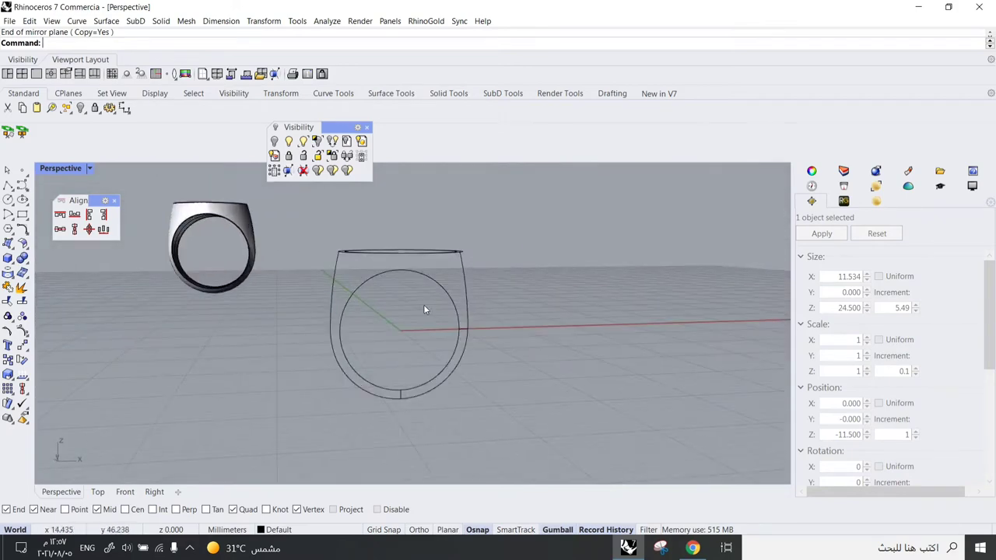
# Delete the two short construction lines between the finger circle and the outer profile, one below the circle and one beside it.
pyautogui.scroll(6, 402, 385)
pyautogui.click(399, 420)
pyautogui.press('Delete')
pyautogui.scroll(-4, 424, 378)
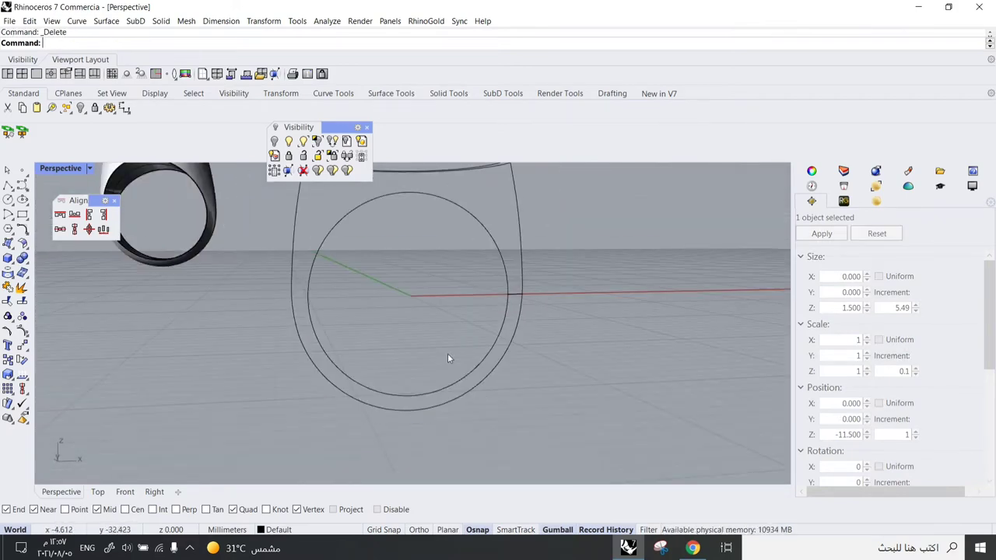
pyautogui.scroll(2, 498, 295)
pyautogui.click(526, 296)
pyautogui.press('Delete')
pyautogui.scroll(-5, 524, 292)
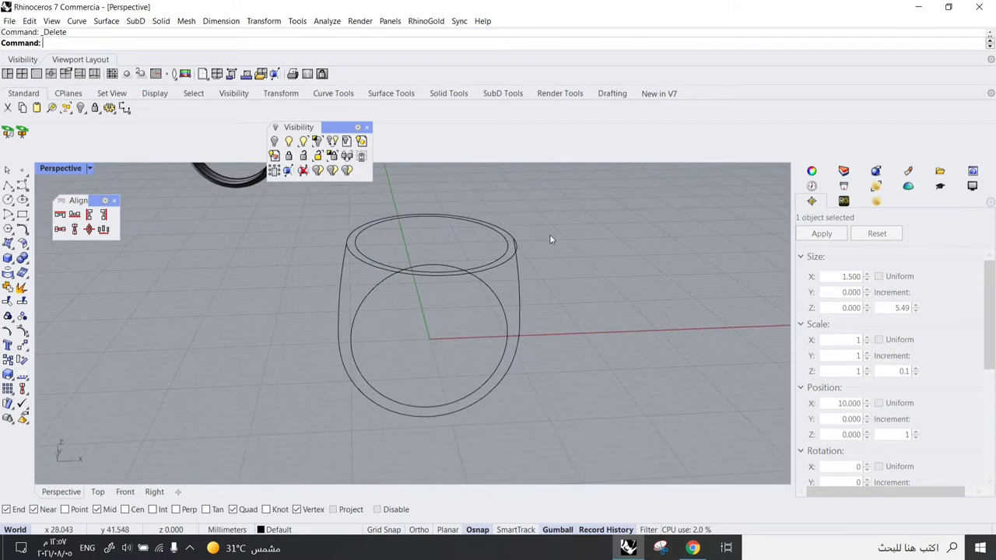
# Create a Sweep 2 Rails surface using the two side curves as rails and the outer oval as cross section, leaving cross sections unchanged.
pyautogui.click(106, 21)
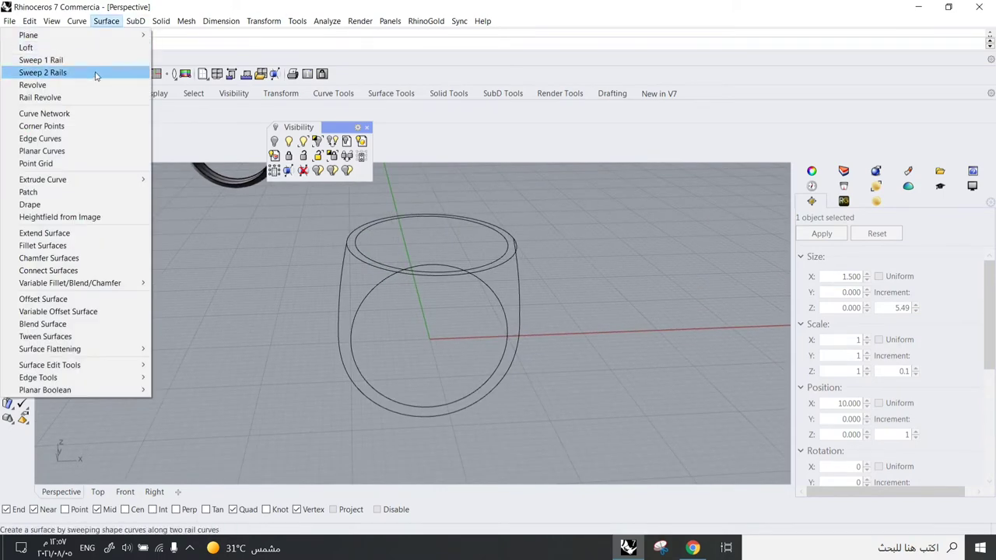
pyautogui.click(43, 73)
pyautogui.click(345, 265)
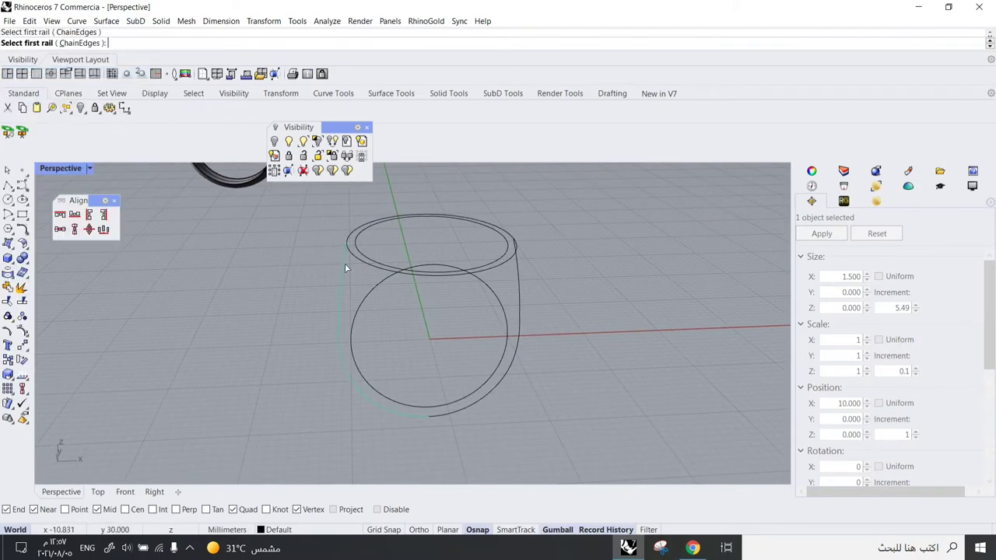
pyautogui.click(516, 263)
pyautogui.click(514, 257)
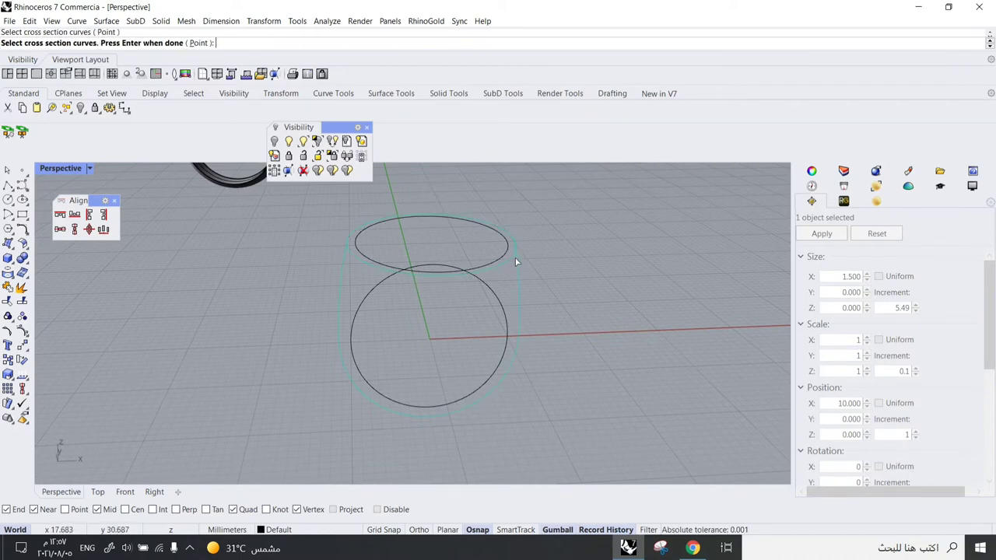
pyautogui.press('Return')
pyautogui.press('Return')
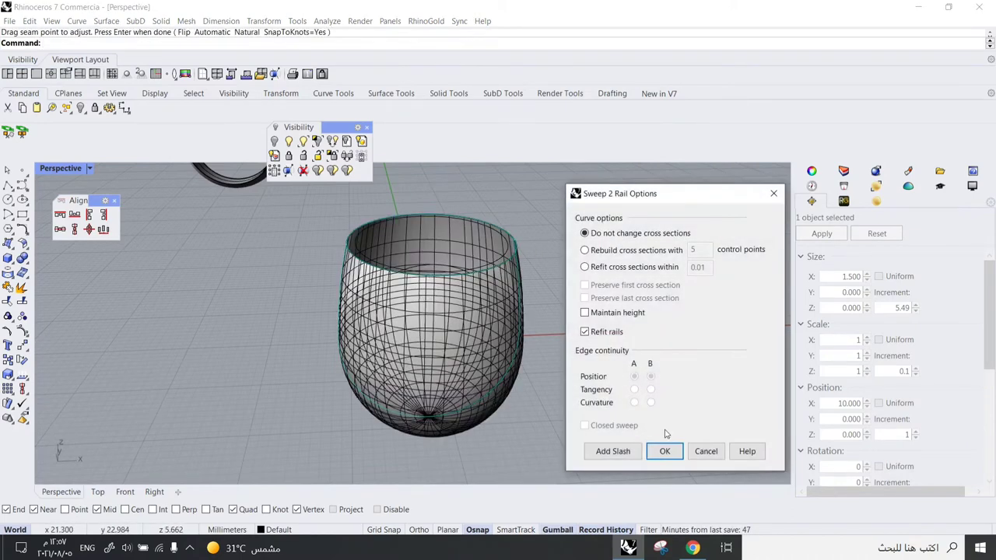
pyautogui.click(665, 451)
pyautogui.scroll(-5, 491, 297)
pyautogui.moveTo(464, 296); pyautogui.dragTo(492, 280, button='right')
pyautogui.scroll(5, 471, 230)
pyautogui.scroll(5, 517, 284)
# Extrude the finger circle straight to both sides as a solid cylinder that extends past the swept body.
pyautogui.click(490, 285)
pyautogui.scroll(-4, 485, 286)
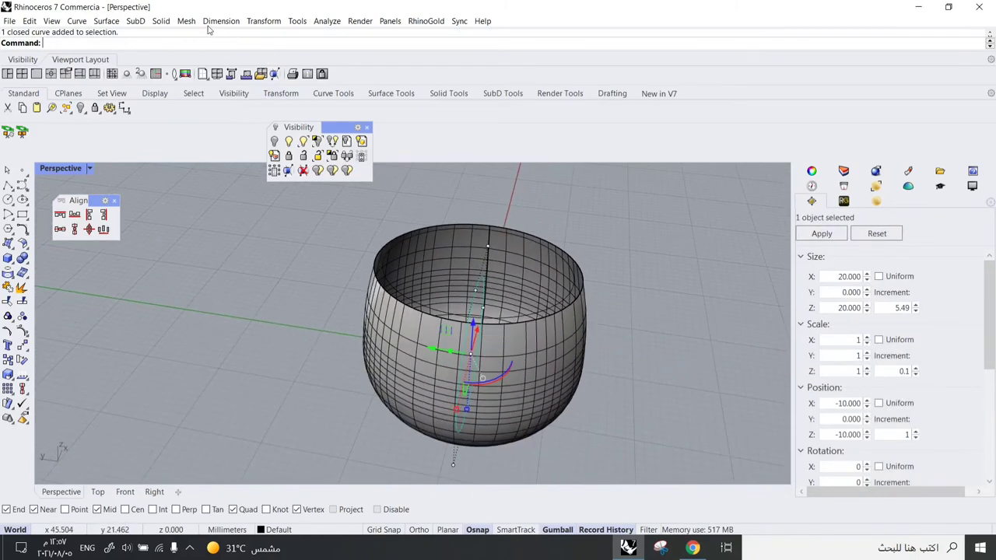
pyautogui.click(162, 22)
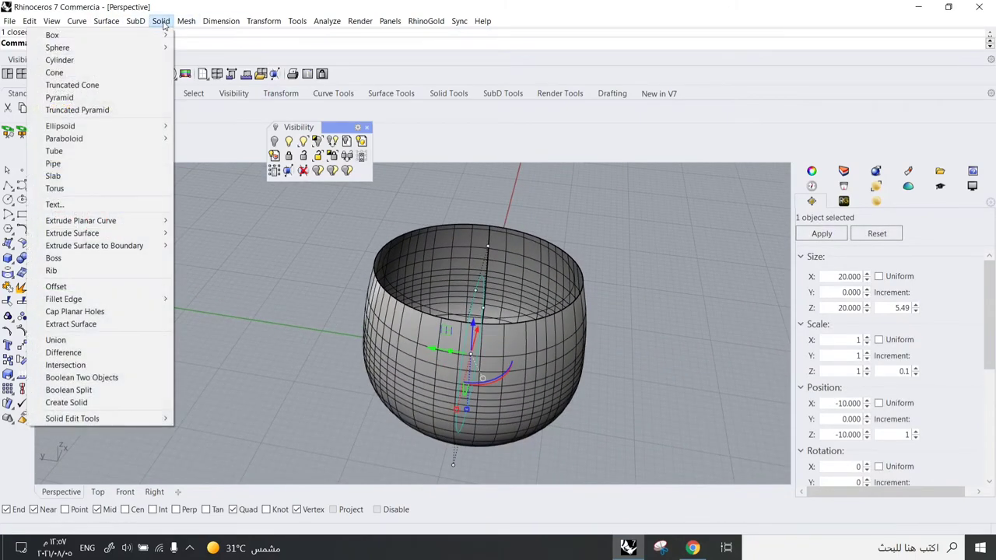
pyautogui.moveTo(148, 220)
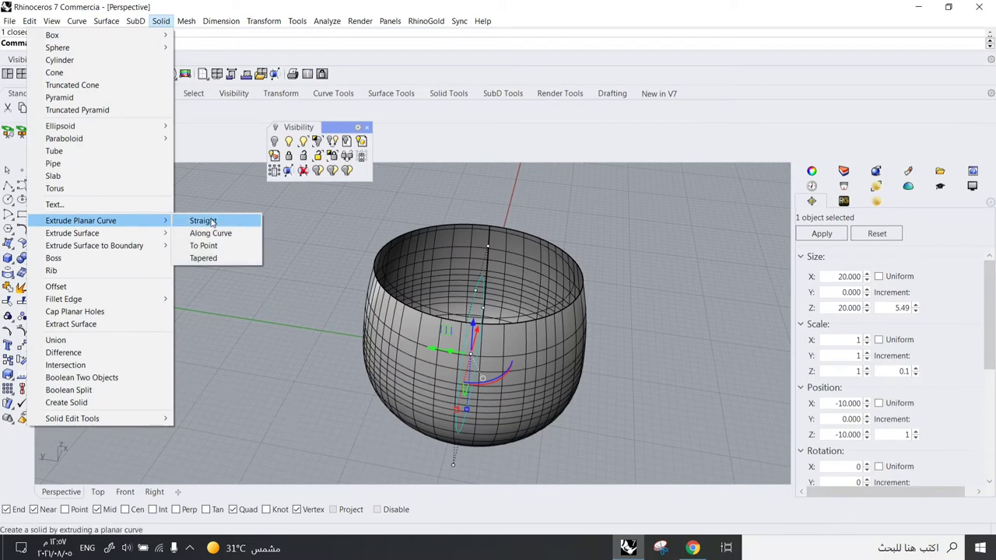
pyautogui.click(211, 222)
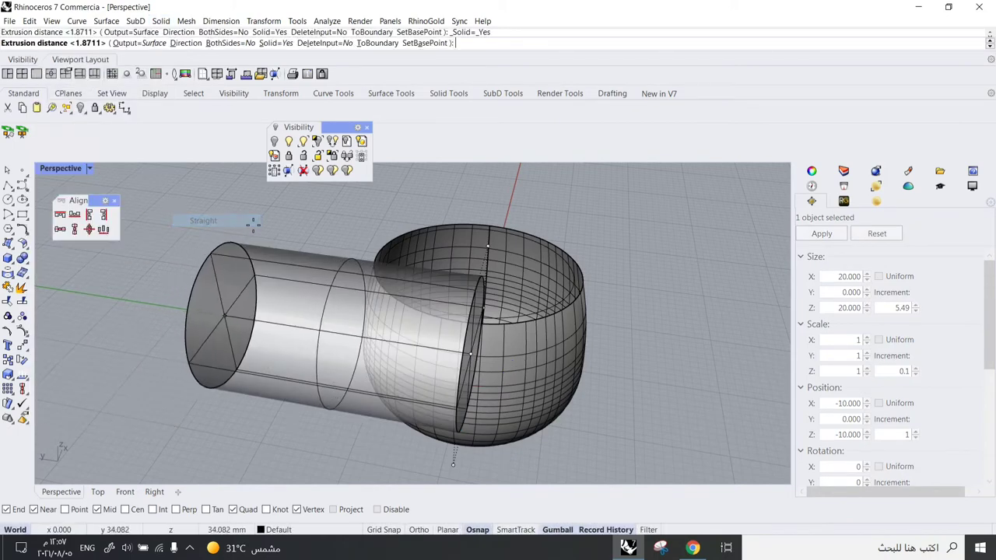
pyautogui.click(235, 48)
pyautogui.click(287, 208)
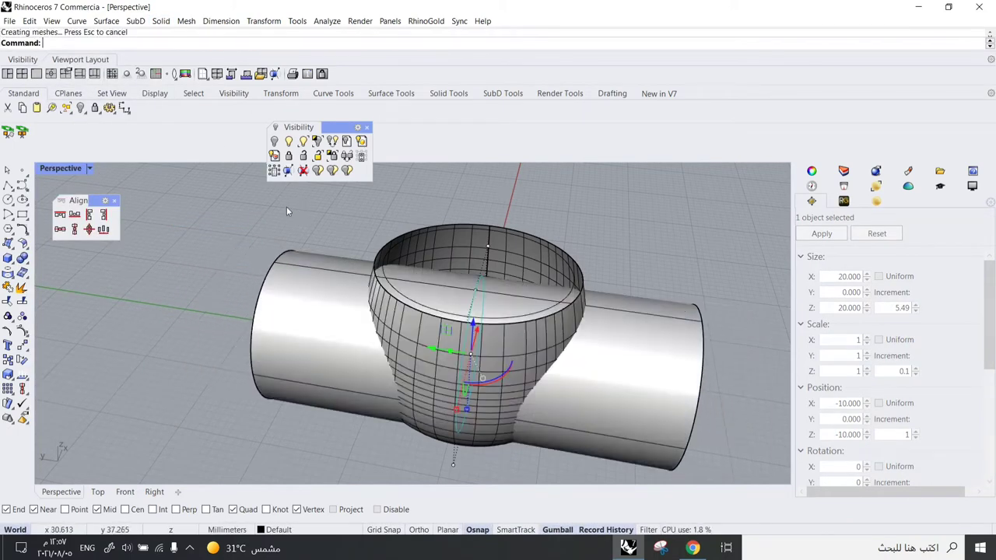
# Rebuild the swept ring surface with 8 points in U and V at degree 3, deleting the input.
pyautogui.moveTo(400, 273); pyautogui.dragTo(455, 224, button='right')
pyautogui.click(466, 290)
pyautogui.click(544, 281)
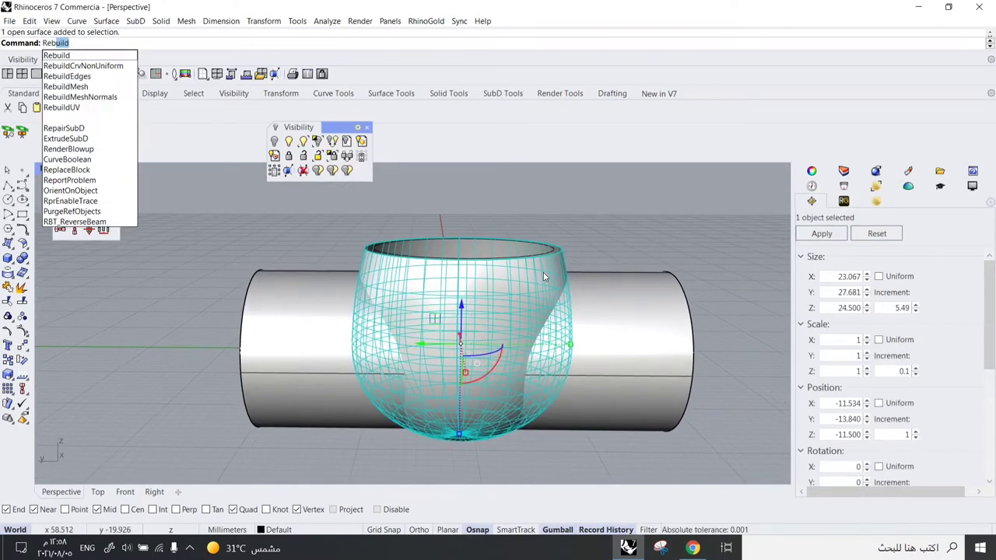
pyautogui.press('Return')
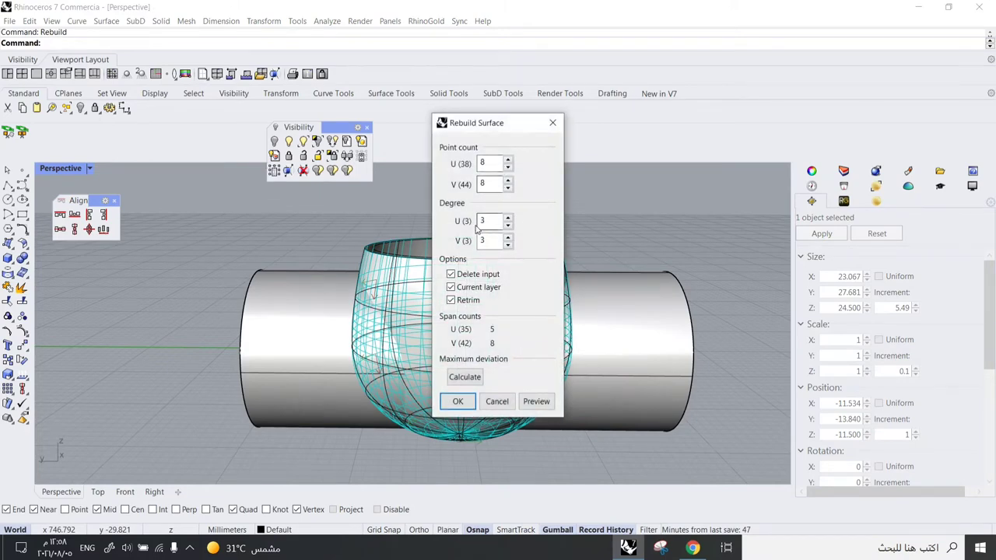
pyautogui.click(455, 403)
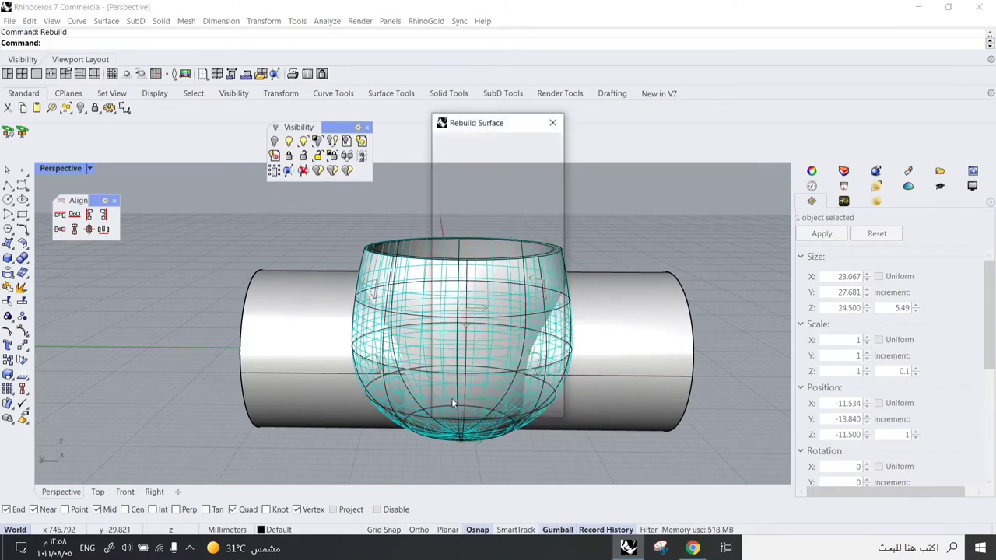
pyautogui.click(455, 231)
pyautogui.scroll(-4, 456, 251)
pyautogui.scroll(4, 456, 260)
pyautogui.moveTo(459, 272); pyautogui.dragTo(465, 297, button='right')
pyautogui.click(411, 251)
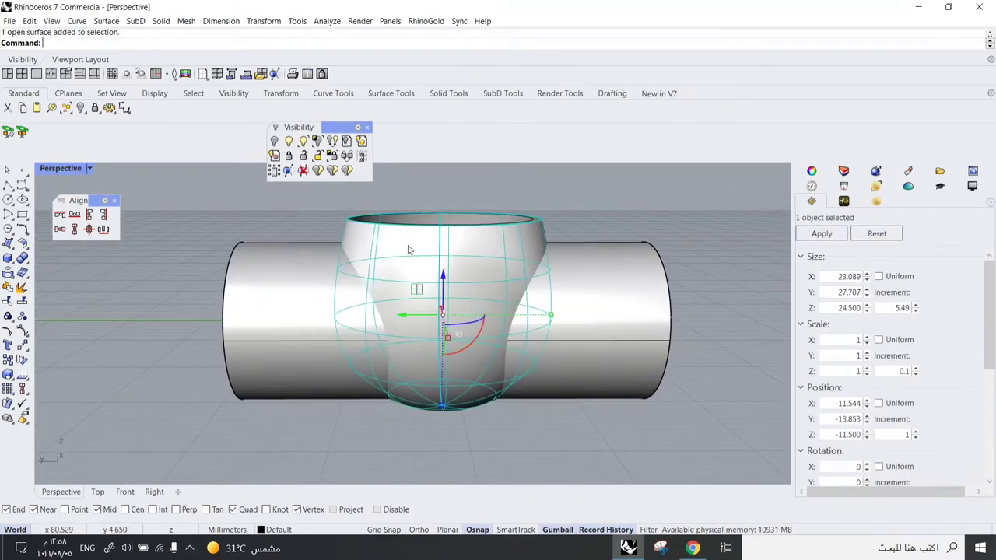
pyautogui.click(319, 226)
# Turn on the control points of the rebuilt ring surface, seen full-size in the Right view.
pyautogui.doubleClick(64, 170)
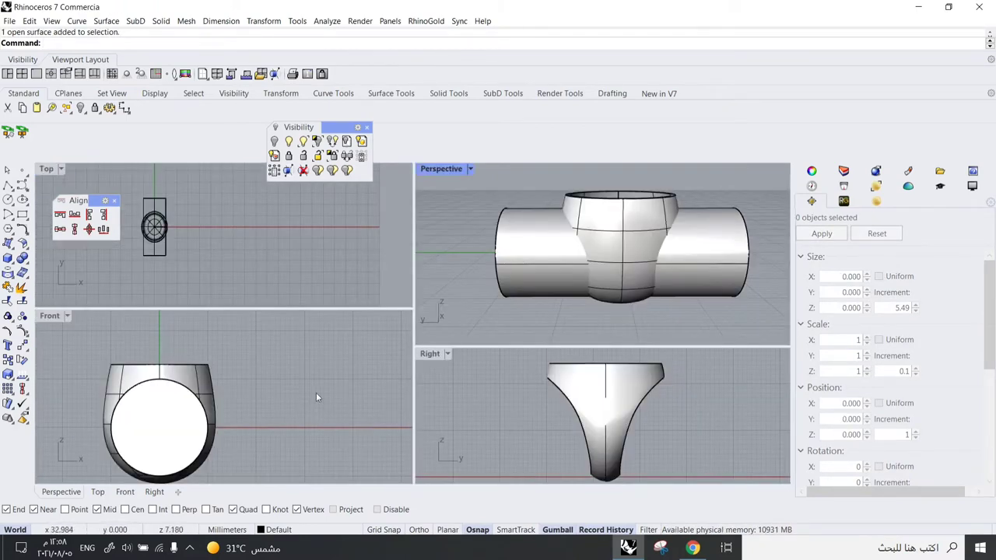
pyautogui.scroll(-4, 316, 396)
pyautogui.scroll(6, 196, 396)
pyautogui.scroll(-11, 648, 425)
pyautogui.scroll(6, 496, 433)
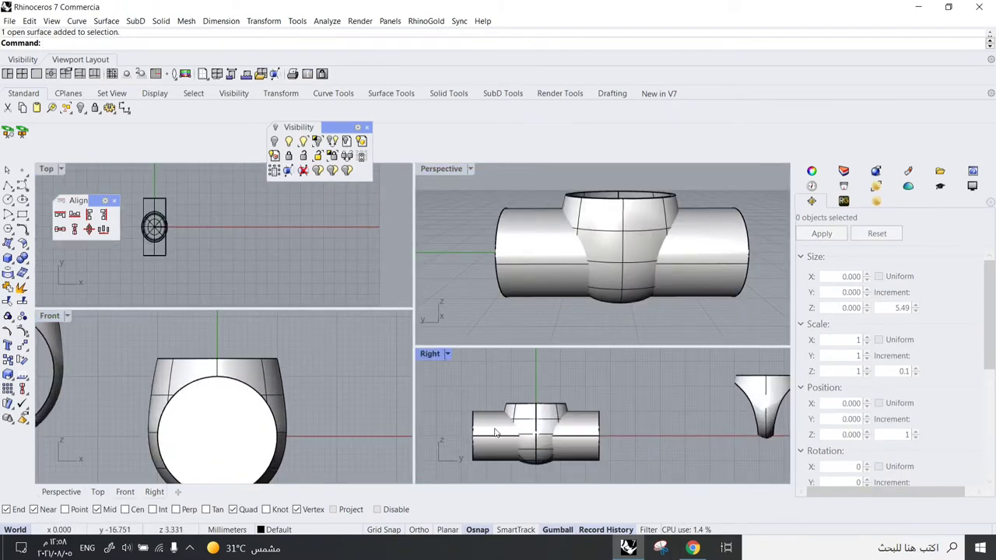
pyautogui.scroll(4, 495, 432)
pyautogui.moveTo(503, 430); pyautogui.dragTo(514, 403, button='right')
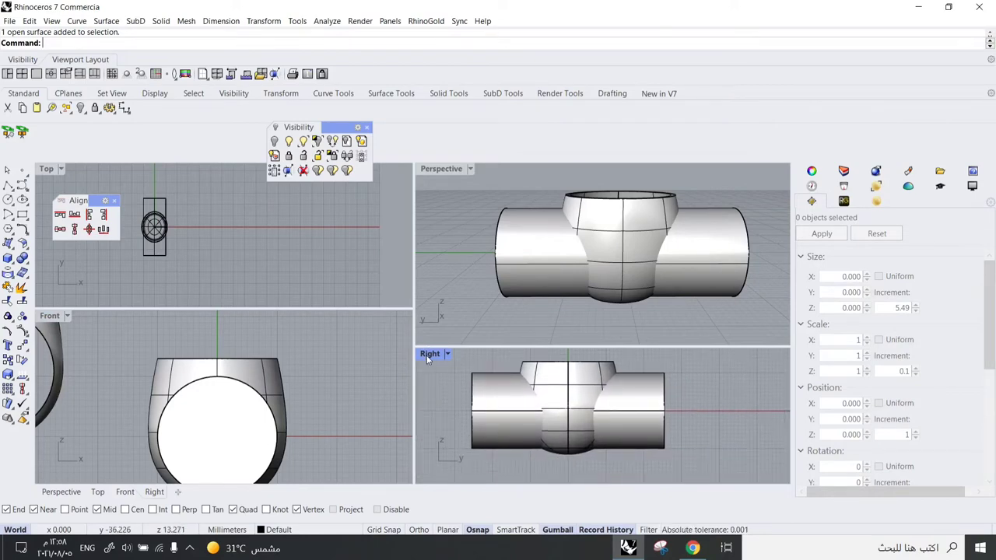
pyautogui.doubleClick(427, 358)
pyautogui.click(374, 269)
pyautogui.scroll(2, 373, 269)
pyautogui.moveTo(396, 288); pyautogui.dragTo(496, 337, button='right')
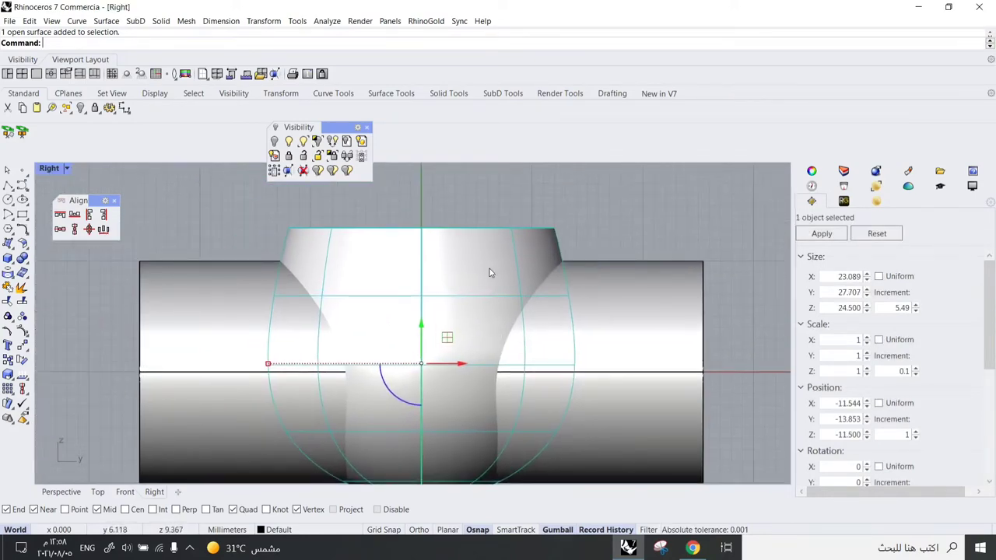
pyautogui.press('Escape')
pyautogui.click(467, 288)
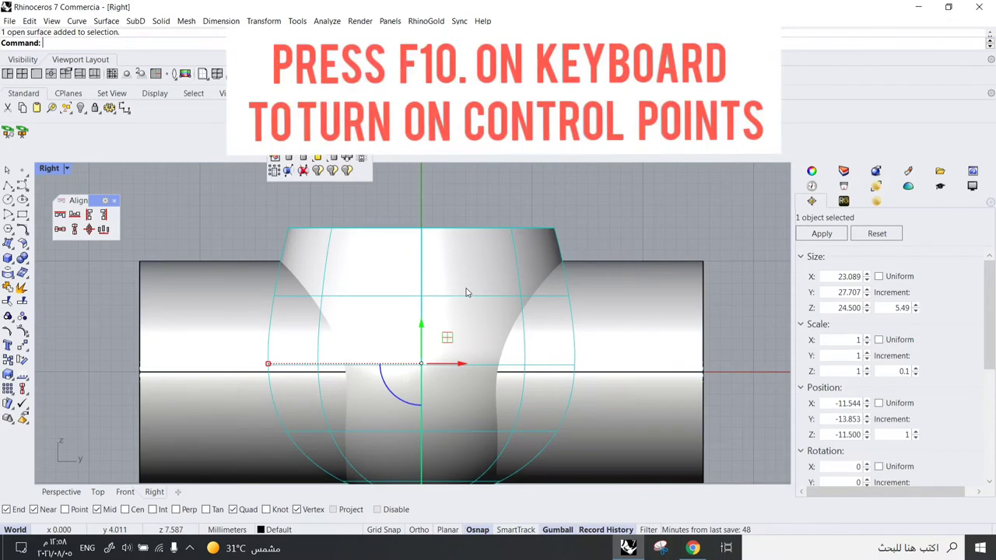
pyautogui.press('F10')
pyautogui.scroll(-4, 467, 288)
pyautogui.scroll(2, 568, 265)
pyautogui.moveTo(568, 264)
pyautogui.mouseDown(button='right')
pyautogui.moveTo(602, 273)
pyautogui.moveTo(555, 254)
pyautogui.mouseUp(button='right')
# Lock the finger-hole cylinder so only the ring surface's control points can be selected.
pyautogui.click(584, 288)
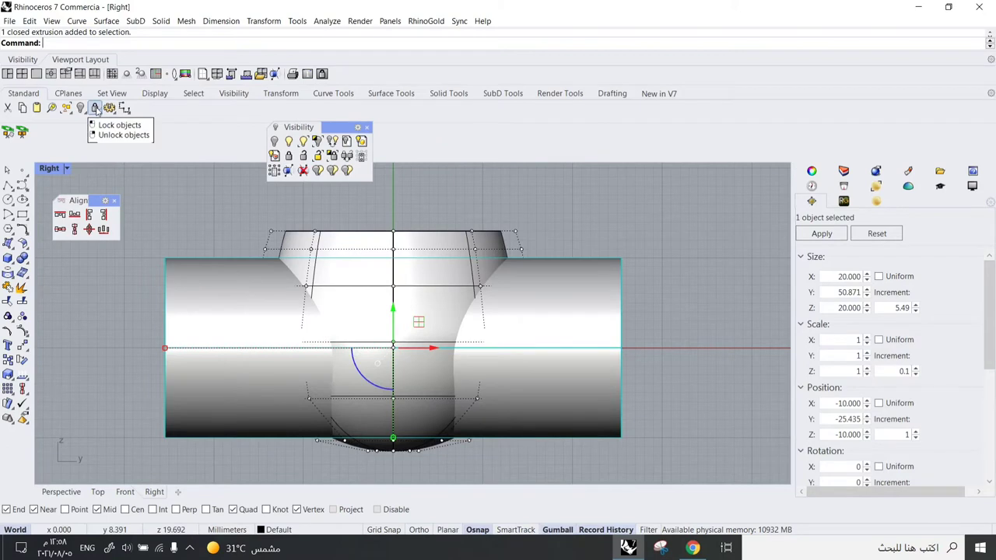
pyautogui.click(96, 108)
pyautogui.scroll(-6, 527, 236)
pyautogui.scroll(6, 486, 276)
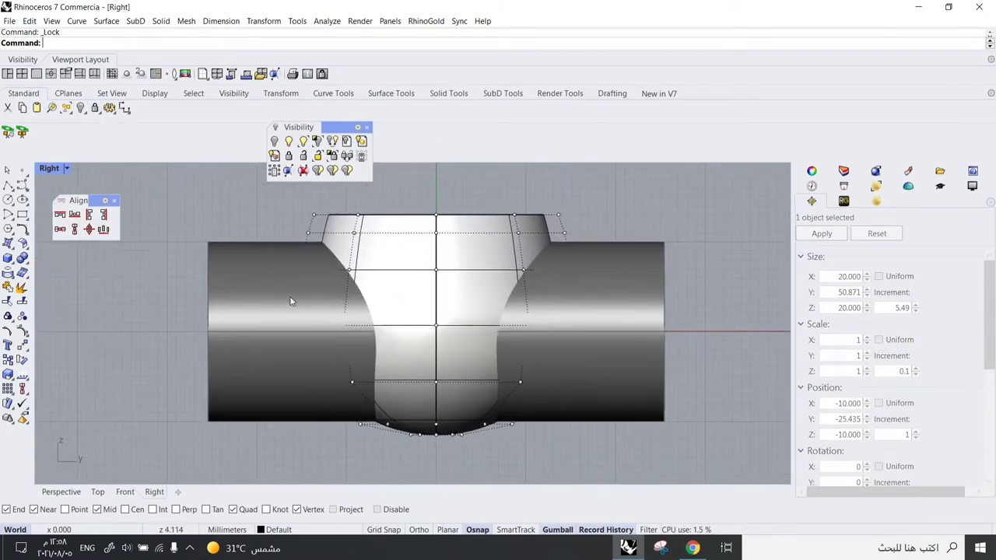
# Scale the control-point row at the ring's mid-height inward along the finger axis to narrow the shoulders.
pyautogui.moveTo(243, 298); pyautogui.dragTo(674, 355)
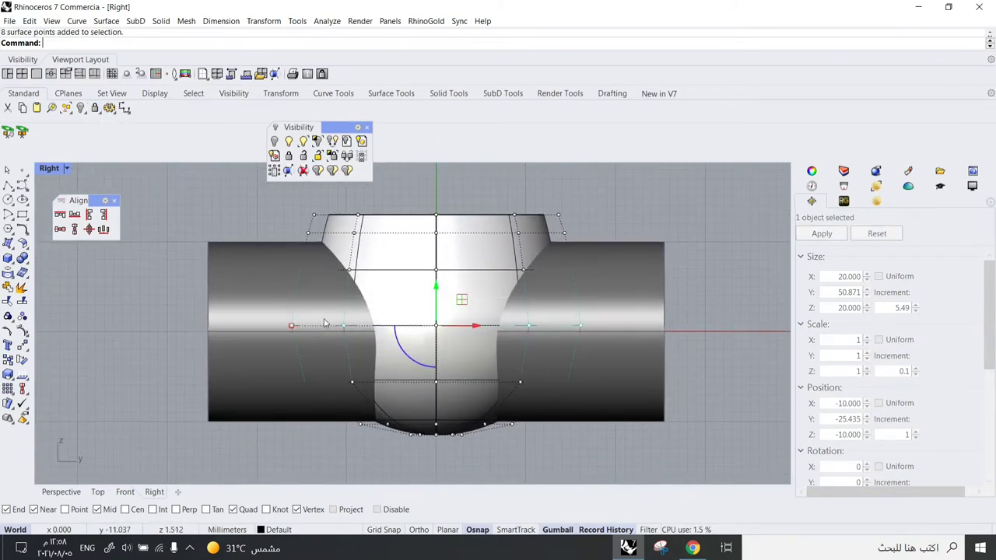
pyautogui.scroll(4, 313, 319)
pyautogui.scroll(-4, 175, 298)
pyautogui.moveTo(170, 293); pyautogui.dragTo(660, 338)
pyautogui.scroll(2, 235, 332)
pyautogui.moveTo(245, 312); pyautogui.dragTo(305, 313)
pyautogui.moveTo(333, 340); pyautogui.dragTo(294, 307, button='right')
# Scale the control-point row below mid-height inward along the finger axis to narrow the lower band.
pyautogui.moveTo(137, 313); pyautogui.dragTo(571, 374)
pyautogui.scroll(2, 210, 345)
pyautogui.moveTo(226, 349); pyautogui.dragTo(324, 372)
pyautogui.scroll(-4, 398, 278)
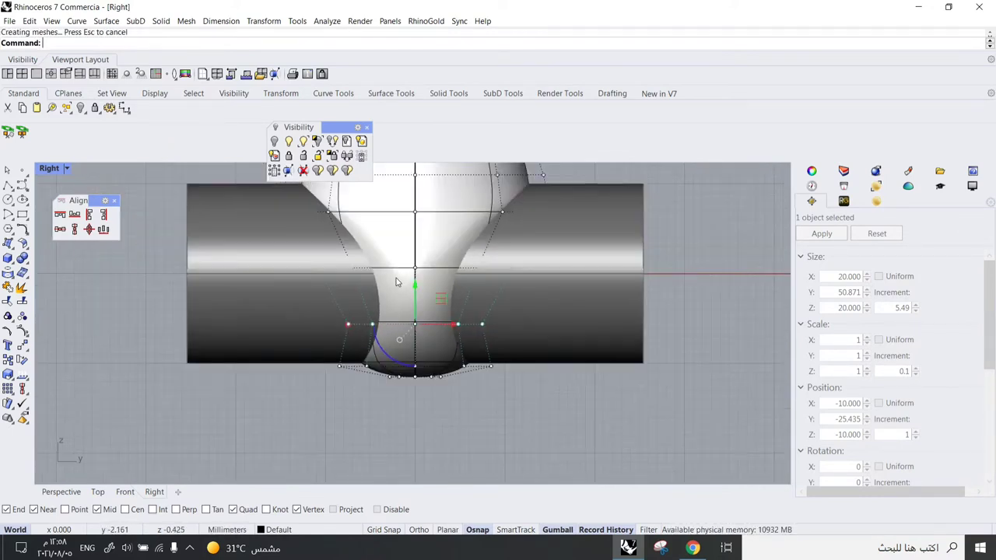
# Scale the lowest control-point rows at the ring's base inward along the finger axis to form a narrow, rounded bottom.
pyautogui.scroll(4, 393, 292)
pyautogui.moveTo(382, 318); pyautogui.dragTo(313, 276, button='right')
pyautogui.click(168, 345)
pyautogui.moveTo(166, 341); pyautogui.dragTo(550, 440)
pyautogui.scroll(2, 226, 342)
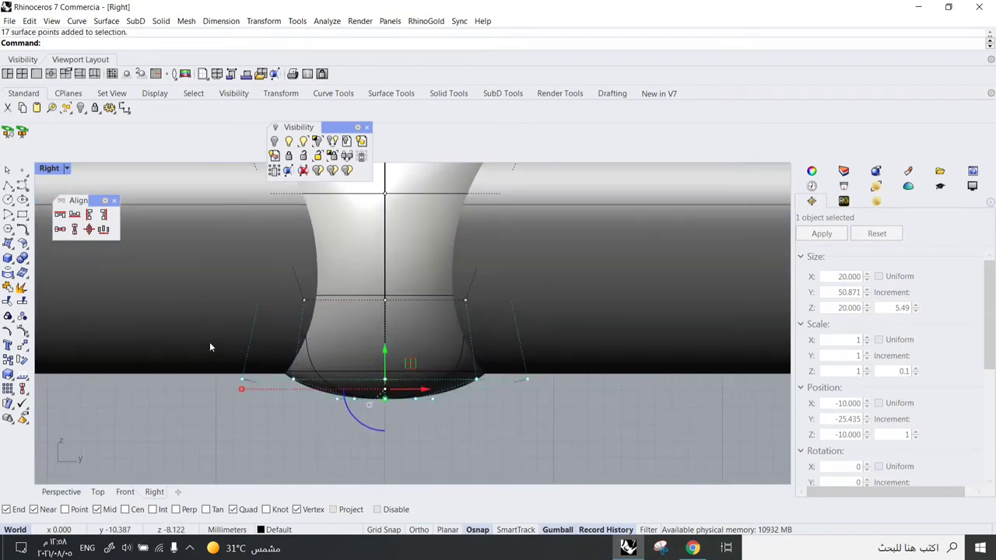
pyautogui.moveTo(242, 389); pyautogui.dragTo(312, 410)
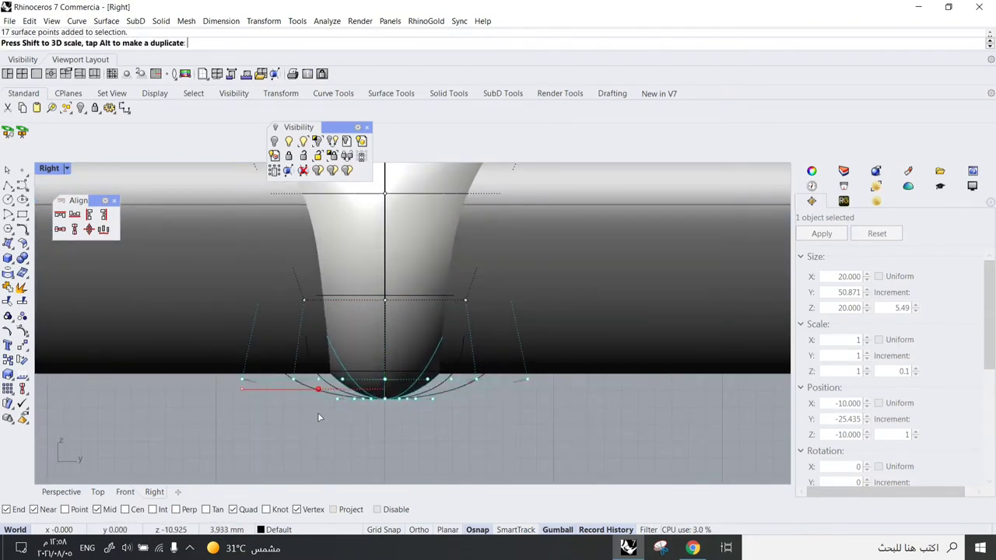
pyautogui.moveTo(318, 413); pyautogui.dragTo(314, 413)
pyautogui.scroll(-2, 342, 323)
pyautogui.moveTo(210, 278); pyautogui.dragTo(305, 320, button='right')
pyautogui.click(267, 298)
pyautogui.scroll(-2, 272, 300)
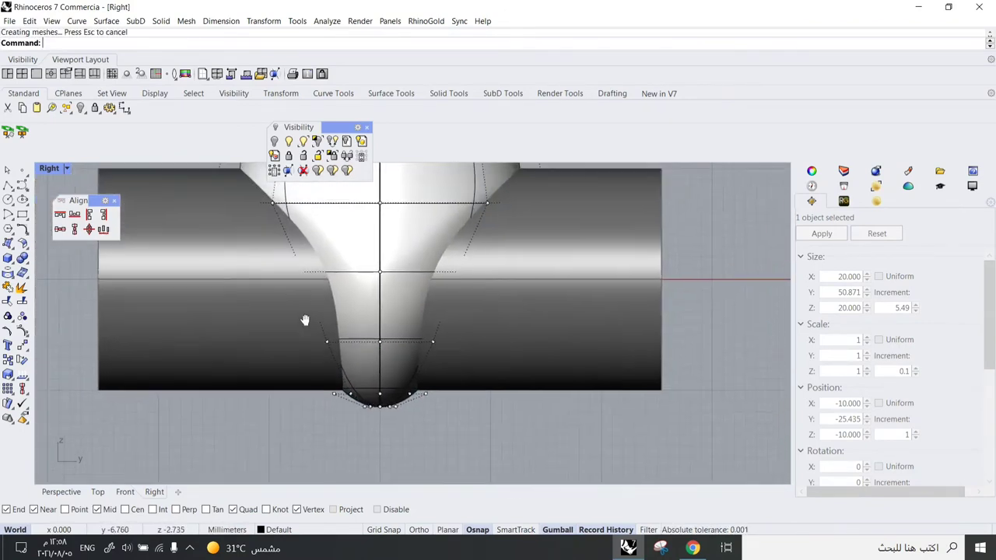
# Narrow the control-point row just above the ring's base slightly more along the finger axis.
pyautogui.scroll(4, 305, 318)
pyautogui.moveTo(258, 324); pyautogui.dragTo(676, 390)
pyautogui.scroll(-4, 427, 327)
pyautogui.click(257, 329)
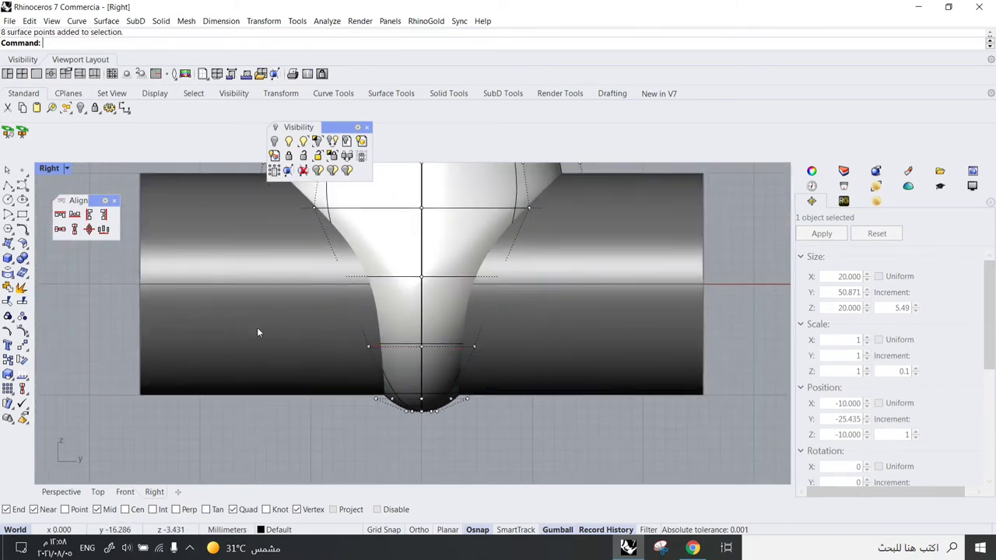
pyautogui.moveTo(242, 332); pyautogui.dragTo(569, 369)
pyautogui.scroll(4, 380, 332)
pyautogui.moveTo(316, 355); pyautogui.dragTo(324, 355)
pyautogui.scroll(-6, 331, 343)
# Scale the control-point row between the oval head and mid-height slightly inward to refine the upper shoulders.
pyautogui.moveTo(330, 269); pyautogui.dragTo(306, 330, button='right')
pyautogui.scroll(4, 274, 275)
pyautogui.moveTo(275, 275); pyautogui.dragTo(240, 289, button='right')
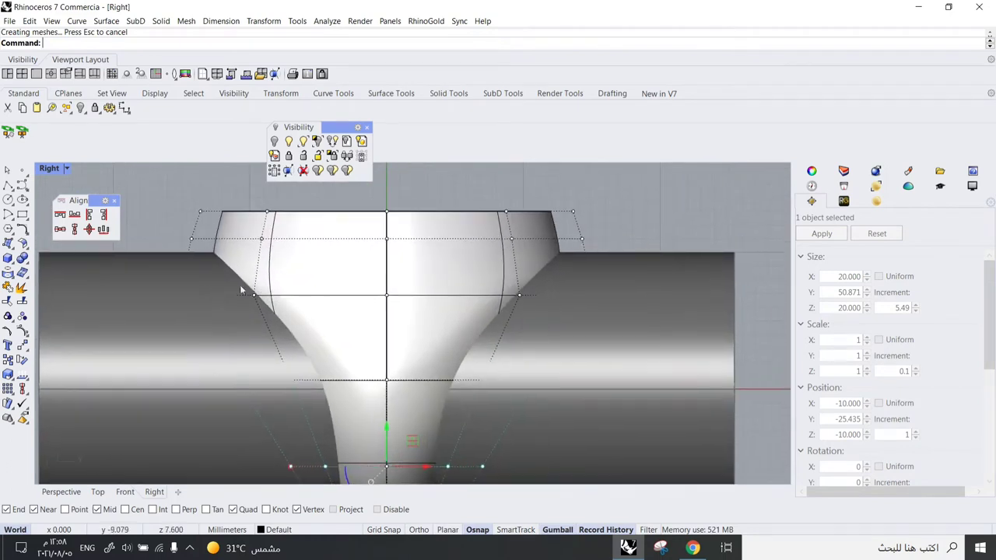
pyautogui.moveTo(154, 272); pyautogui.dragTo(699, 345)
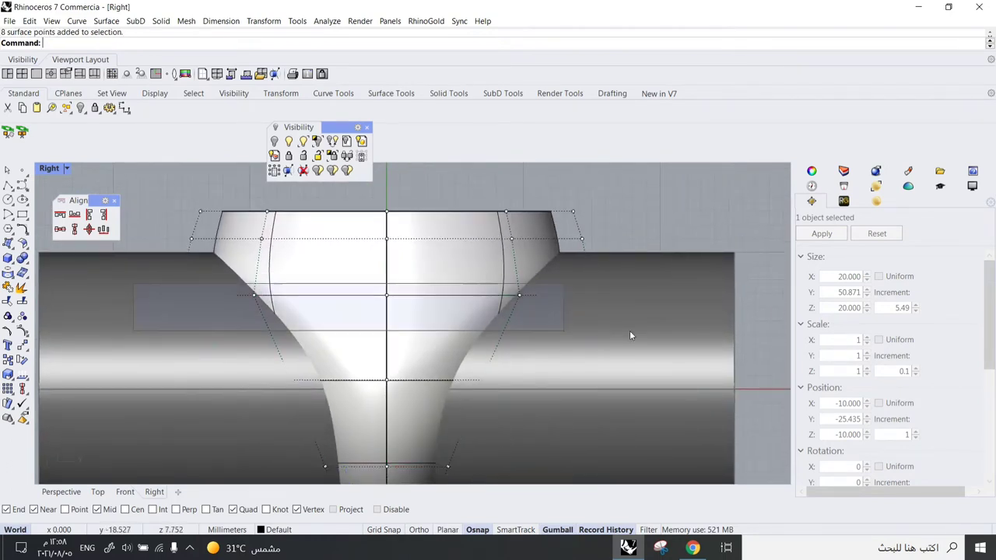
pyautogui.moveTo(179, 298)
pyautogui.mouseDown()
pyautogui.moveTo(200, 295)
pyautogui.moveTo(197, 306)
pyautogui.mouseUp()
pyautogui.moveTo(298, 347); pyautogui.dragTo(276, 316, button='right')
pyautogui.scroll(-4, 291, 320)
pyautogui.click(537, 325)
pyautogui.scroll(2, 364, 326)
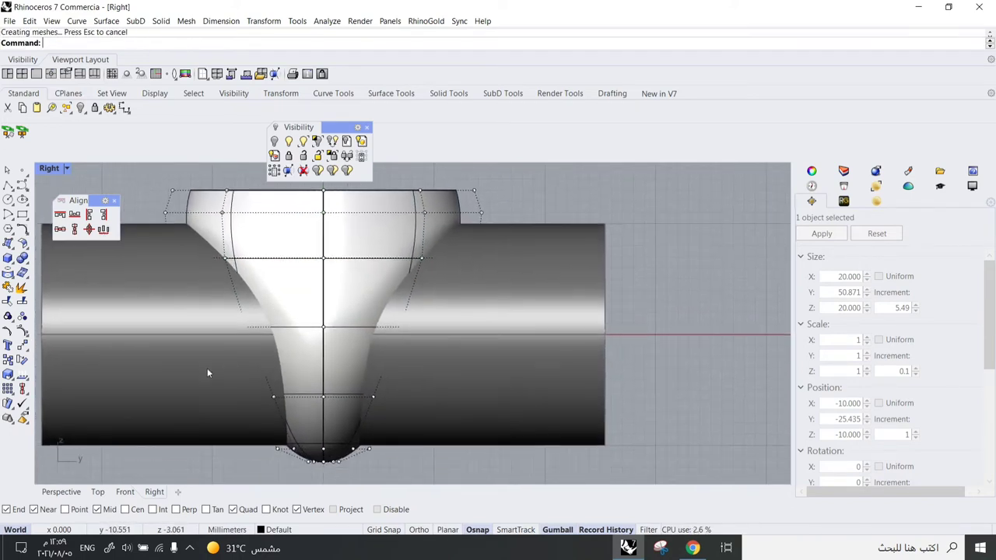
# Fine-tune the width of the control-point row above the base by scaling it narrower, and undo the last adjustment.
pyautogui.moveTo(210, 371); pyautogui.dragTo(531, 440)
pyautogui.scroll(2, 233, 398)
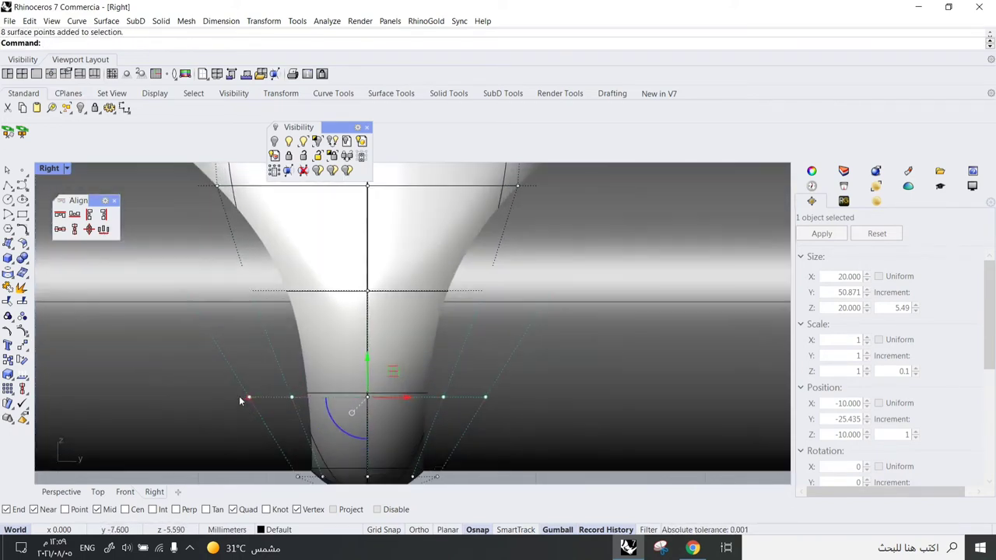
pyautogui.scroll(-6, 264, 392)
pyautogui.scroll(4, 247, 309)
pyautogui.moveTo(249, 309); pyautogui.dragTo(208, 301, button='right')
pyautogui.scroll(-4, 232, 322)
pyautogui.hotkey('ctrl', 'z')
pyautogui.scroll(2, 225, 300)
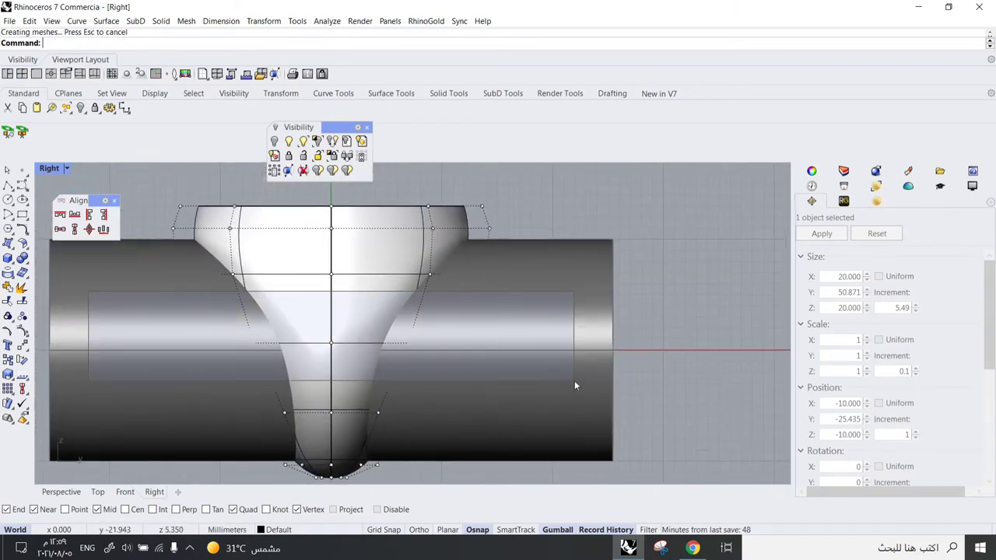
# Scale the mid-height control-point row slightly wider along the finger axis to smooth the side profile.
pyautogui.moveTo(574, 380); pyautogui.dragTo(574, 381)
pyautogui.scroll(2, 379, 356)
pyautogui.moveTo(181, 346); pyautogui.dragTo(203, 352, button='right')
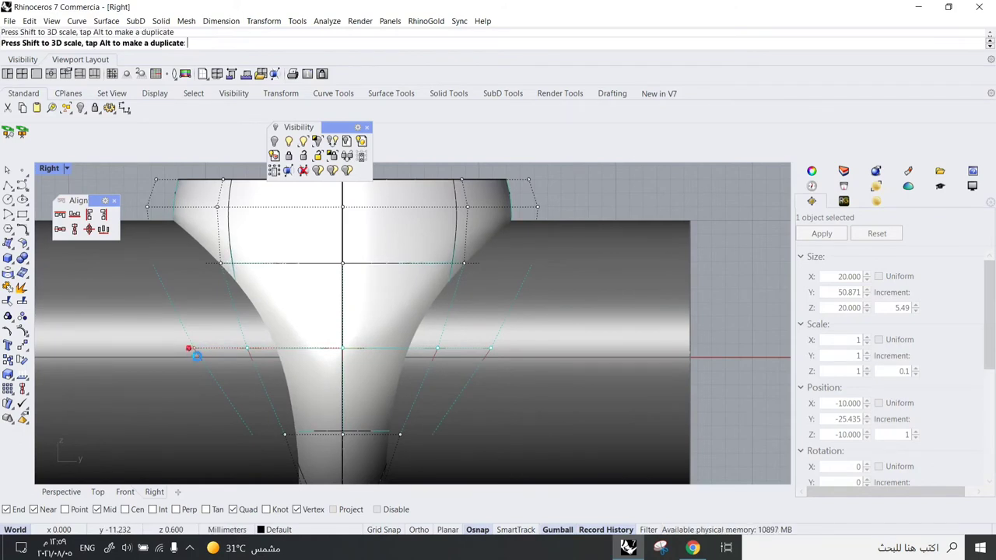
pyautogui.scroll(-6, 347, 283)
pyautogui.click(482, 268)
pyautogui.scroll(6, 433, 233)
pyautogui.moveTo(436, 241); pyautogui.dragTo(468, 248, button='right')
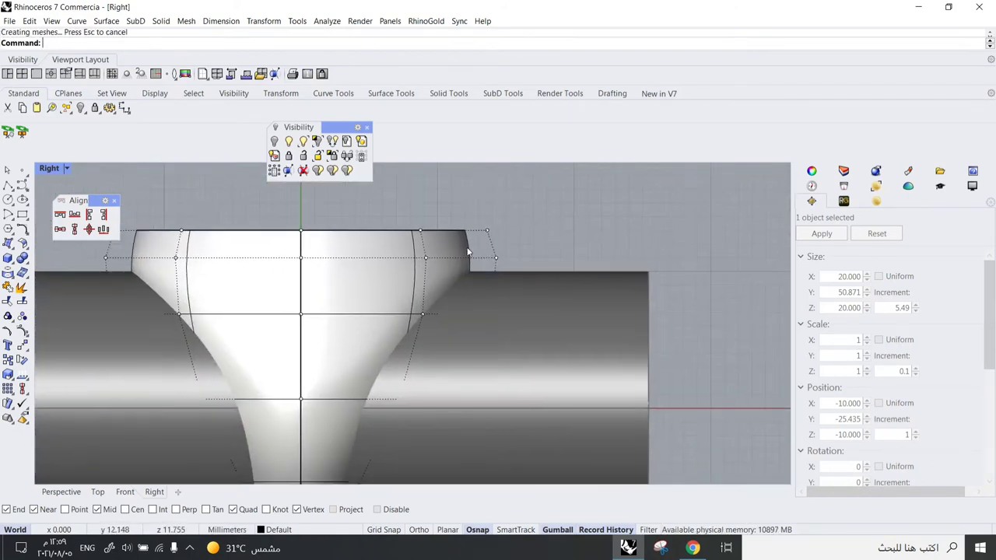
# Inspect the reshaped ring body in the Right view and in Perspective, checking the taper from head to base.
pyautogui.scroll(-4, 468, 252)
pyautogui.scroll(4, 309, 252)
pyautogui.scroll(-4, 309, 251)
pyautogui.moveTo(302, 257); pyautogui.dragTo(278, 267, button='right')
pyautogui.scroll(-4, 268, 268)
pyautogui.scroll(6, 309, 307)
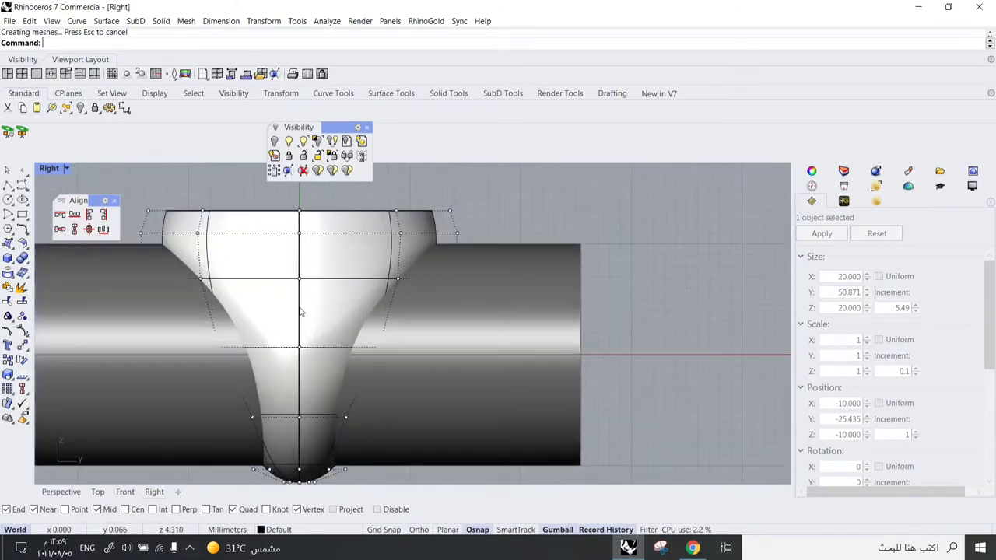
pyautogui.moveTo(299, 307); pyautogui.dragTo(312, 310, button='right')
pyautogui.doubleClick(45, 169)
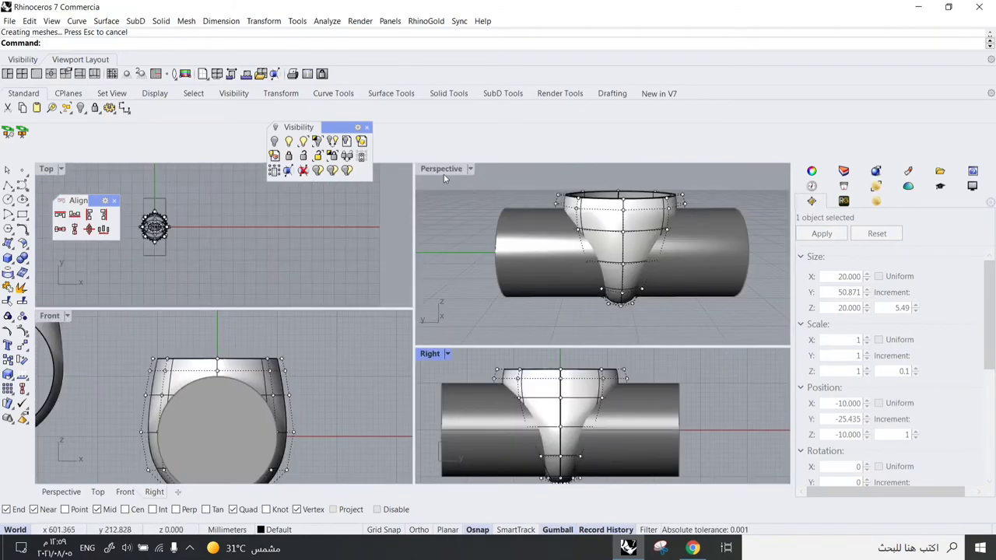
pyautogui.doubleClick(443, 169)
pyautogui.moveTo(343, 269); pyautogui.dragTo(495, 318, button='right')
pyautogui.scroll(3, 434, 263)
pyautogui.scroll(-3, 495, 318)
pyautogui.scroll(5, 518, 273)
pyautogui.scroll(-2, 518, 276)
pyautogui.moveTo(520, 276)
pyautogui.mouseDown(button='right')
pyautogui.moveTo(519, 294)
pyautogui.moveTo(480, 225)
pyautogui.moveTo(488, 236)
pyautogui.moveTo(476, 237)
pyautogui.moveTo(514, 282)
pyautogui.mouseUp(button='right')
# Turn off the ring surface's control points and unlock the finger-hole cylinder.
pyautogui.click(476, 237)
pyautogui.scroll(3, 470, 239)
pyautogui.click(544, 192)
pyautogui.scroll(-3, 543, 194)
pyautogui.moveTo(546, 204); pyautogui.dragTo(531, 239, button='right')
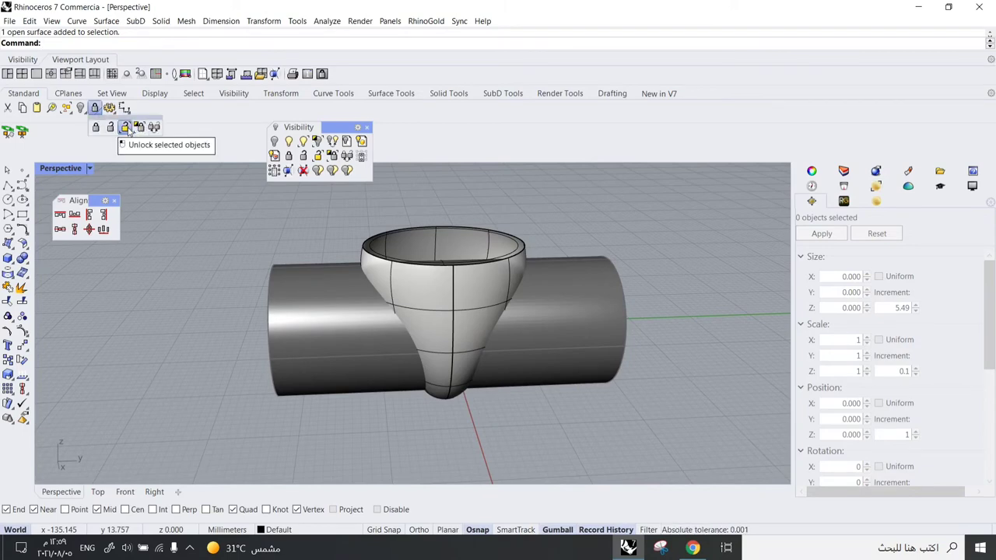
pyautogui.click(116, 131)
# Cap the open oval top of the ring surface to make it a closed solid.
pyautogui.scroll(2, 347, 285)
pyautogui.moveTo(350, 289); pyautogui.dragTo(481, 214, button='right')
pyautogui.click(405, 274)
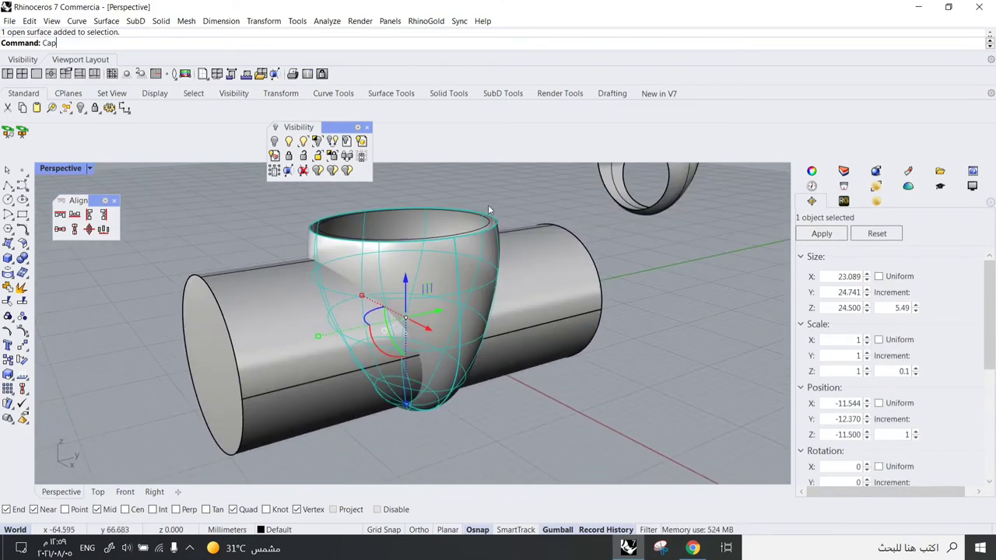
pyautogui.press('Return')
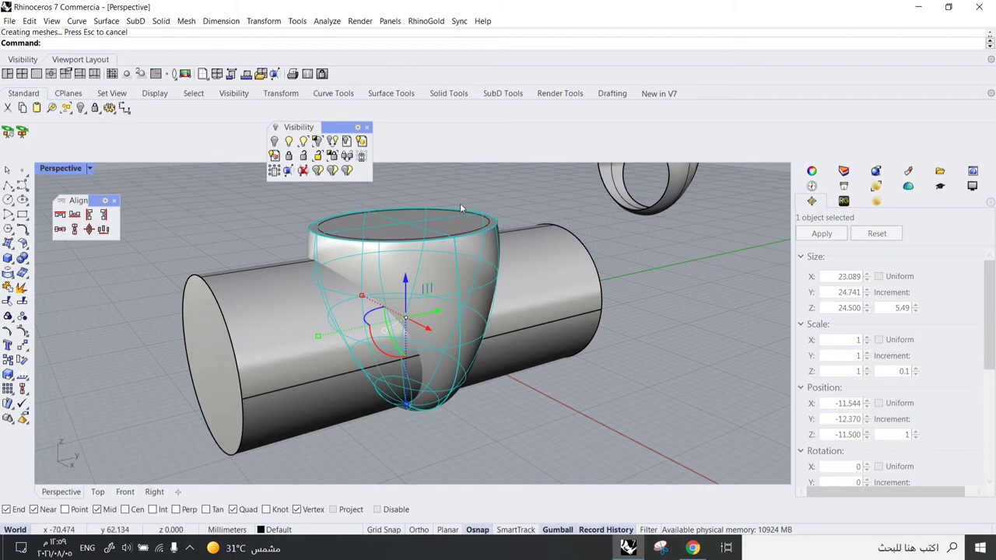
pyautogui.press('Escape')
pyautogui.moveTo(471, 233); pyautogui.dragTo(422, 247, button='right')
pyautogui.scroll(3, 460, 267)
# Subtract the finger-hole cylinder from the capped ring body with Boolean Difference, deleting the input.
pyautogui.click(459, 267)
pyautogui.click(27, 263)
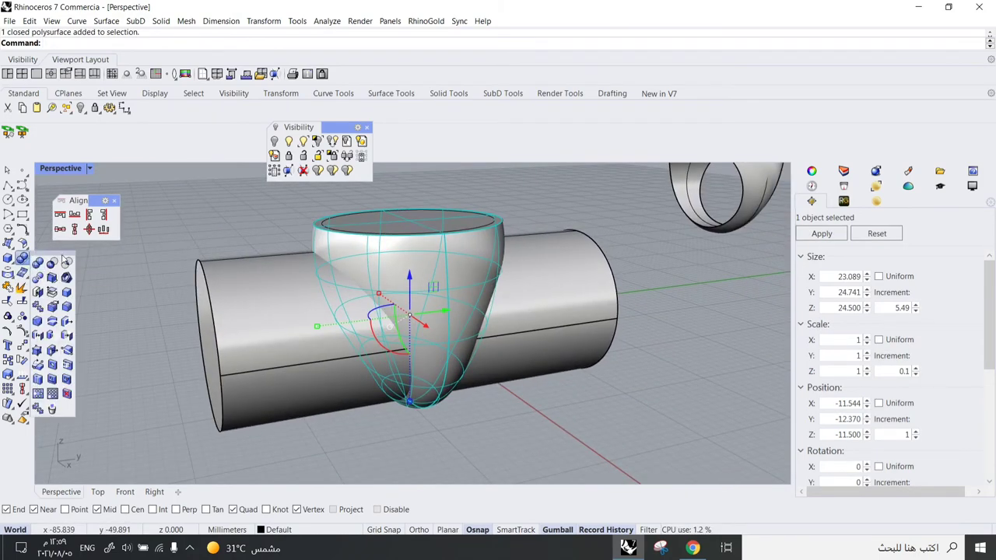
pyautogui.click(53, 264)
pyautogui.scroll(-2, 200, 259)
pyautogui.keyDown('shift'); pyautogui.moveTo(299, 293); pyautogui.dragTo(241, 282, button='right'); pyautogui.keyUp('shift')
pyautogui.scroll(4, 241, 281)
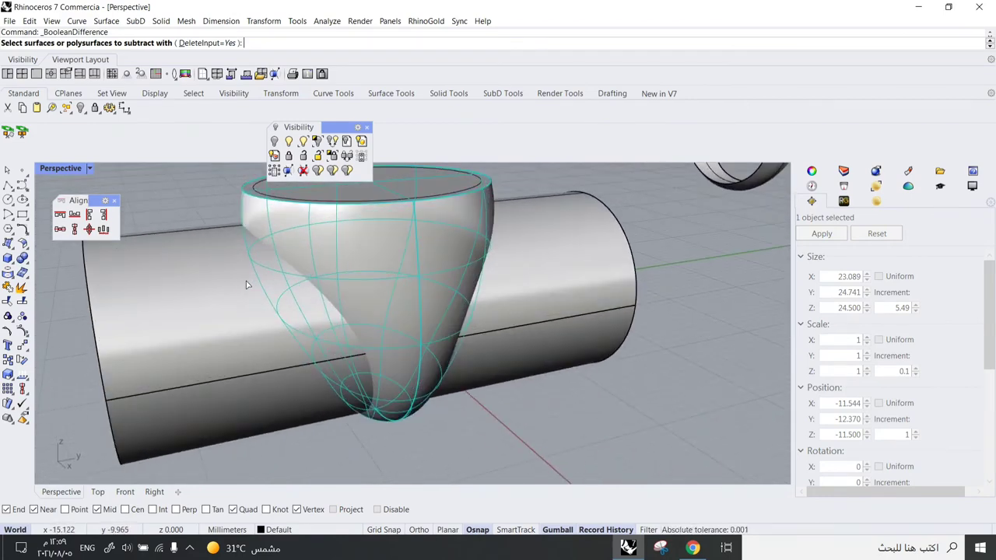
pyautogui.click(240, 282)
pyautogui.rightClick(240, 282)
pyautogui.click(239, 266)
pyautogui.scroll(-2, 334, 333)
pyautogui.moveTo(336, 336); pyautogui.dragTo(622, 232, button='right')
pyautogui.scroll(4, 500, 251)
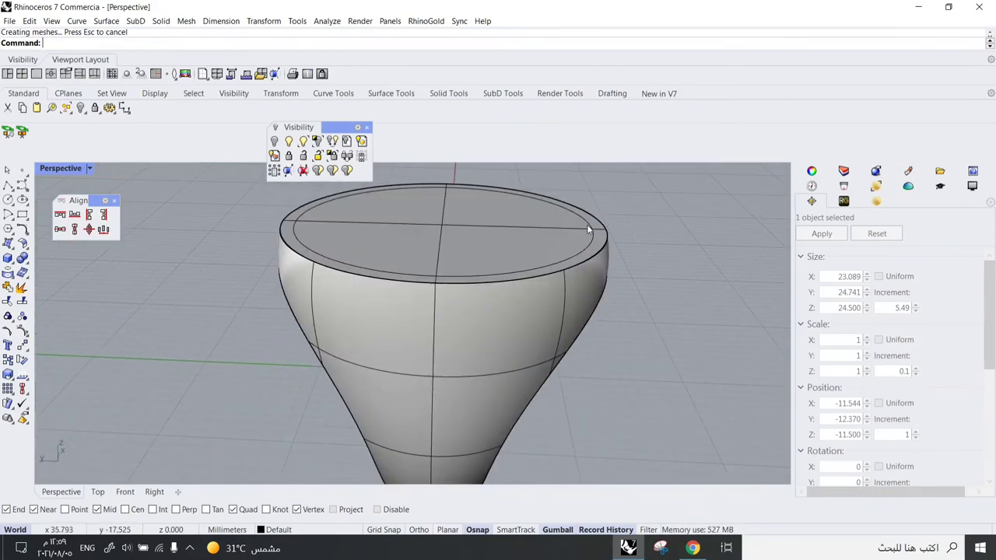
# Extrude the inner oval curve on the ring top downward as a one-sided solid 1.5 mm deep.
pyautogui.click(591, 230)
pyautogui.click(630, 258)
pyautogui.keyDown('shift'); pyautogui.moveTo(554, 196); pyautogui.dragTo(528, 227, button='right'); pyautogui.keyUp('shift')
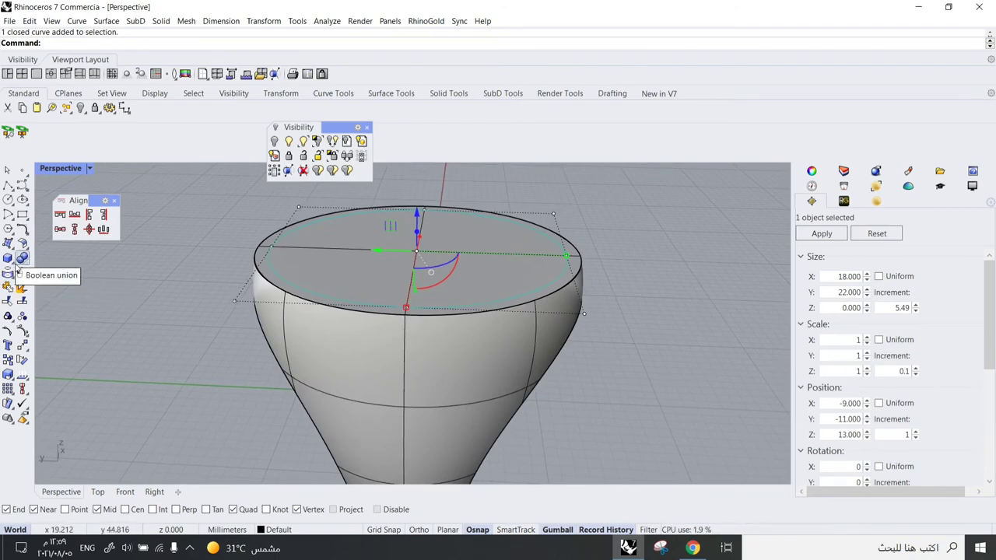
pyautogui.click(13, 266)
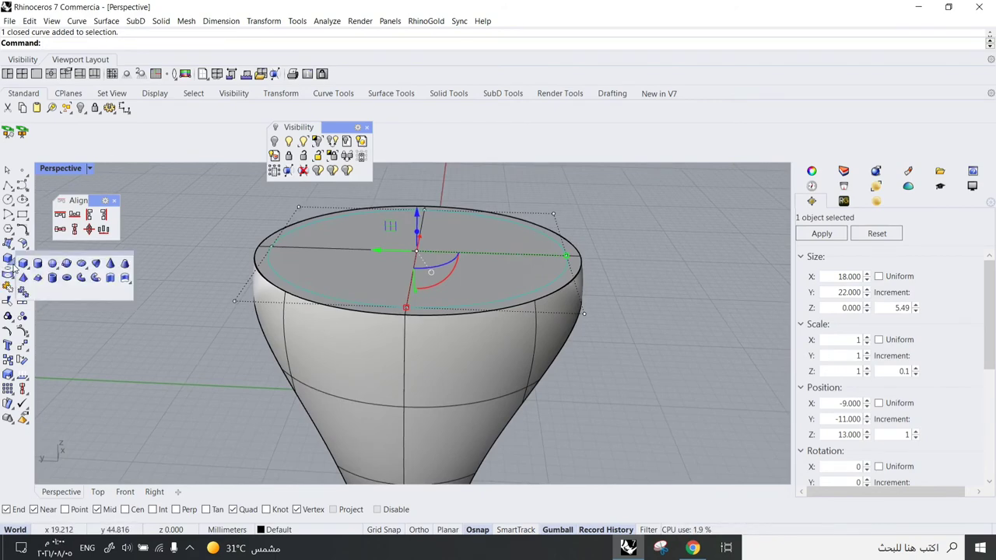
pyautogui.click(111, 282)
pyautogui.moveTo(169, 280); pyautogui.dragTo(197, 275, button='right')
pyautogui.click(224, 44)
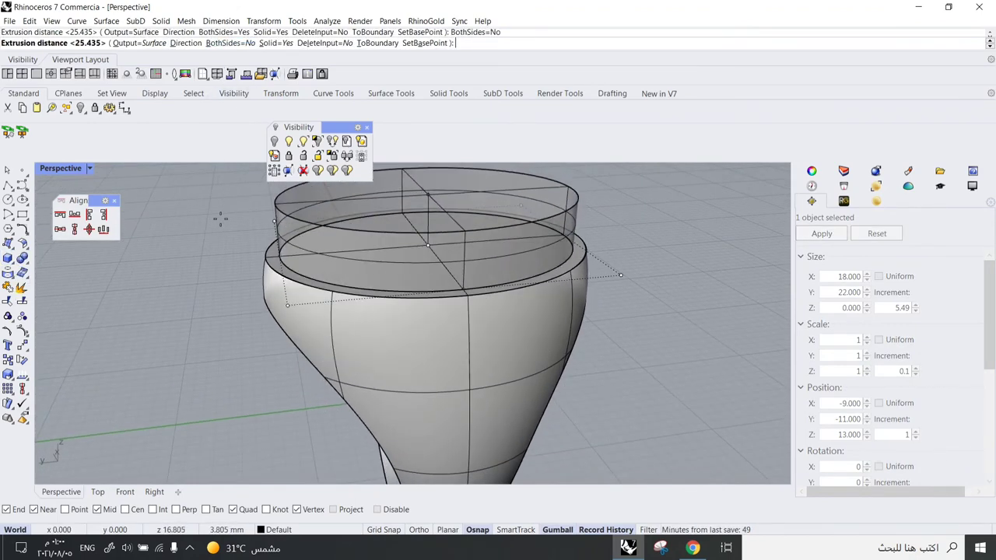
pyautogui.write('1.5')
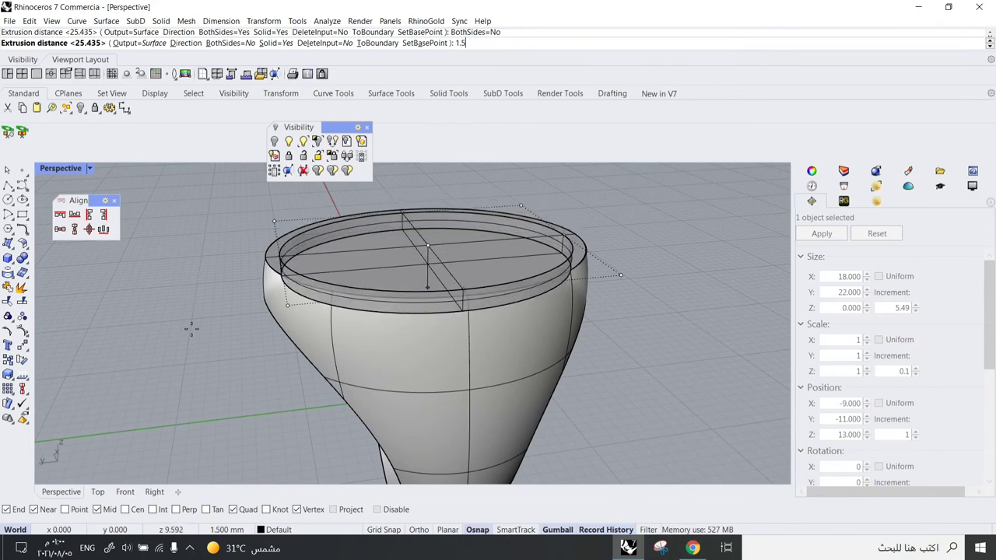
pyautogui.press('Return')
# Subtract the extruded oval solid from the ring body with Boolean Difference to recess the ring top.
pyautogui.click(405, 340)
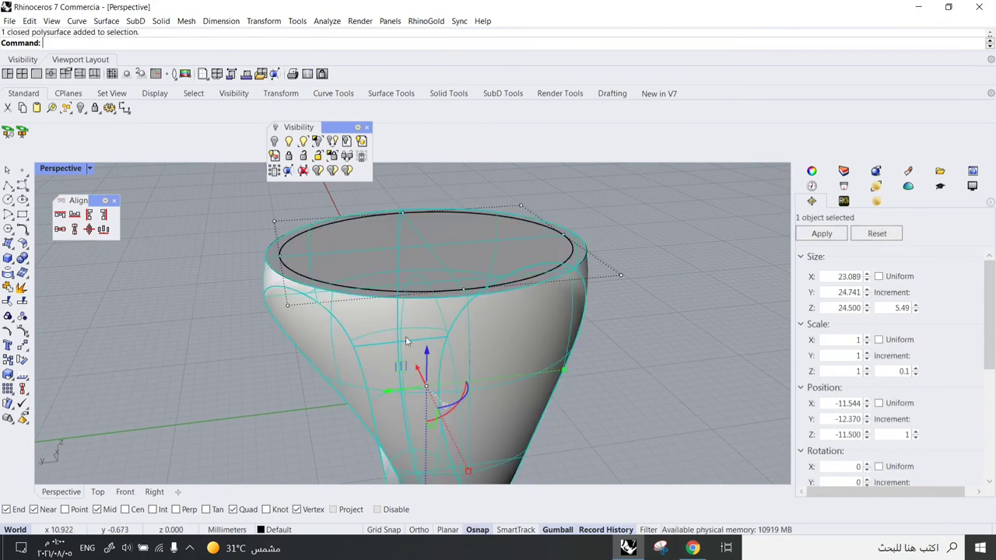
pyautogui.click(27, 264)
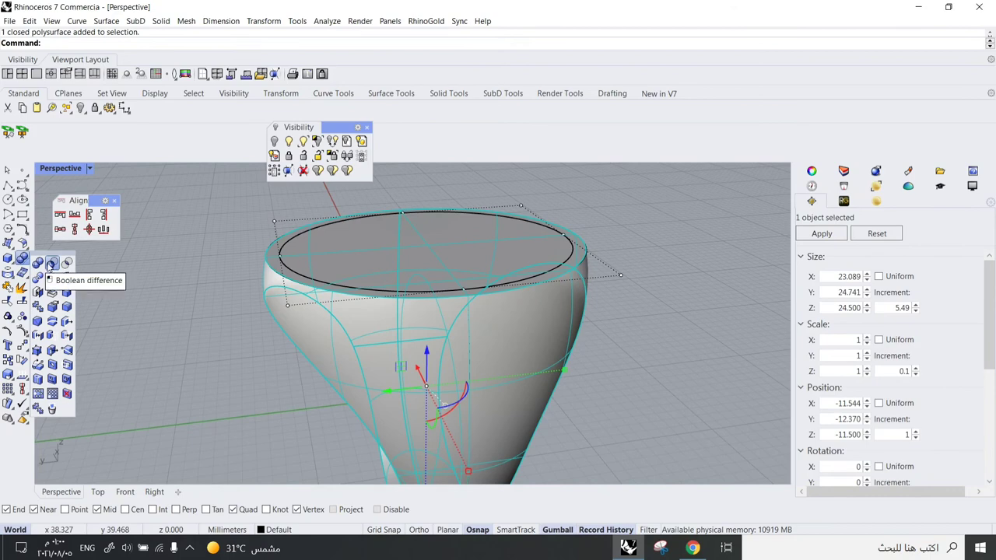
pyautogui.click(49, 266)
pyautogui.click(388, 260)
pyautogui.press('Return')
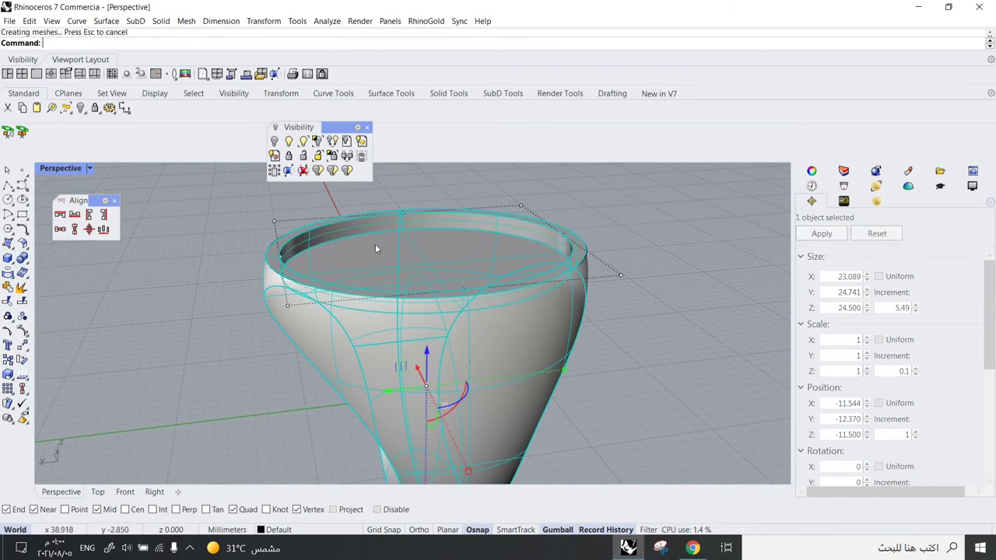
# Turn off the display of surface isocurves for the ring solid in its object properties.
pyautogui.scroll(-5, 466, 181)
pyautogui.moveTo(466, 187); pyautogui.dragTo(472, 263, button='right')
pyautogui.scroll(3, 472, 266)
pyautogui.click(469, 264)
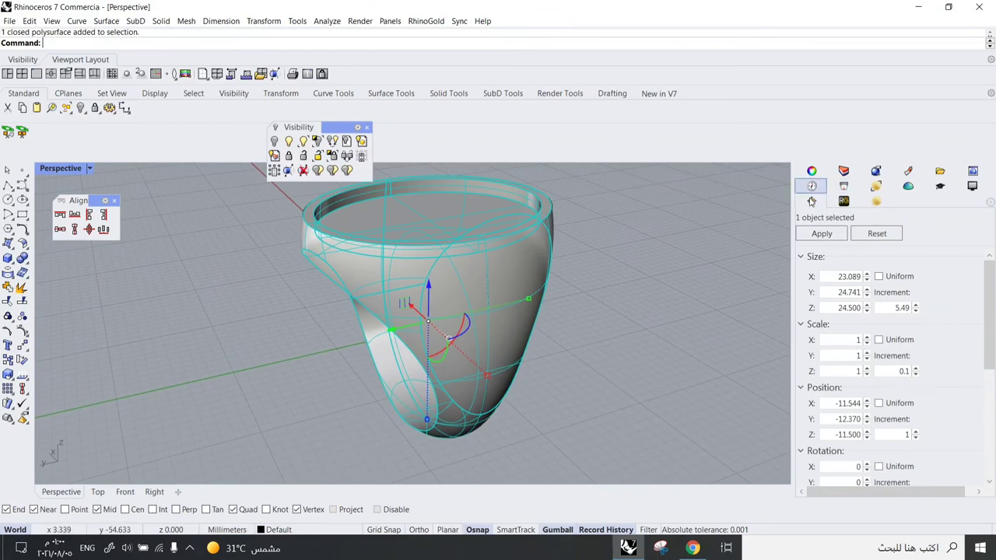
pyautogui.click(811, 189)
pyautogui.click(811, 172)
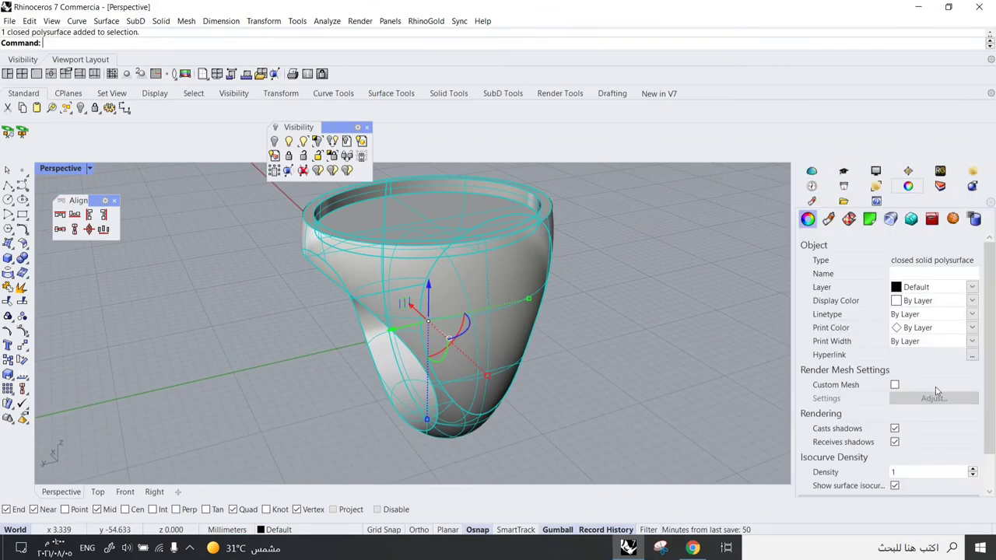
pyautogui.click(896, 486)
pyautogui.click(624, 335)
# Examine the recessed ring from the side and all around, checking the rim, shoulders and finger hole.
pyautogui.scroll(-5, 424, 255)
pyautogui.moveTo(622, 333); pyautogui.dragTo(702, 227, button='right')
pyautogui.scroll(-10, 773, 221)
pyautogui.scroll(6, 774, 221)
pyautogui.scroll(2, 245, 313)
pyautogui.moveTo(245, 314)
pyautogui.mouseDown(button='right')
pyautogui.moveTo(249, 272)
pyautogui.moveTo(253, 304)
pyautogui.mouseUp(button='right')
pyautogui.scroll(2, 253, 304)
pyautogui.keyDown('shift'); pyautogui.moveTo(252, 304); pyautogui.dragTo(311, 295, button='right'); pyautogui.keyUp('shift')
pyautogui.scroll(2, 410, 293)
pyautogui.moveTo(409, 294); pyautogui.dragTo(403, 290, button='right')
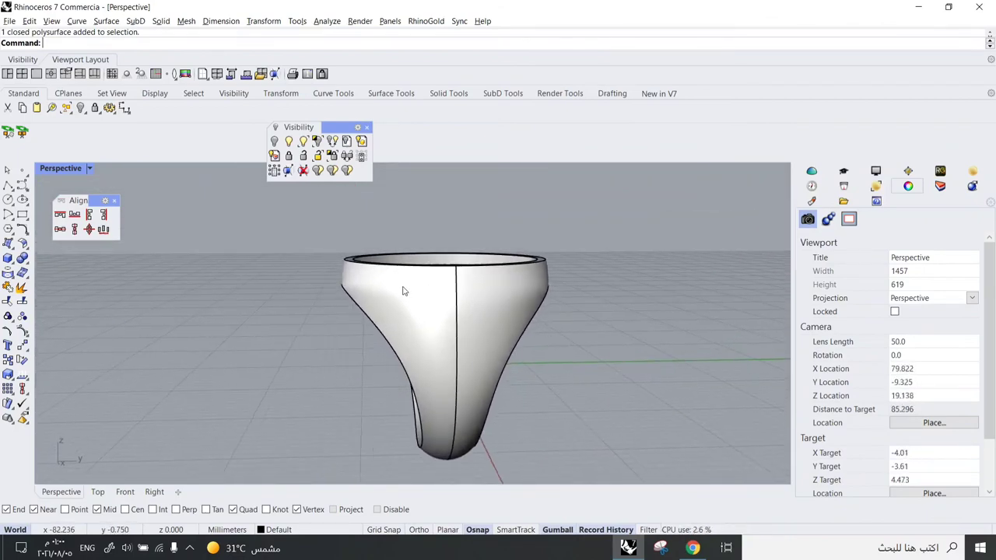